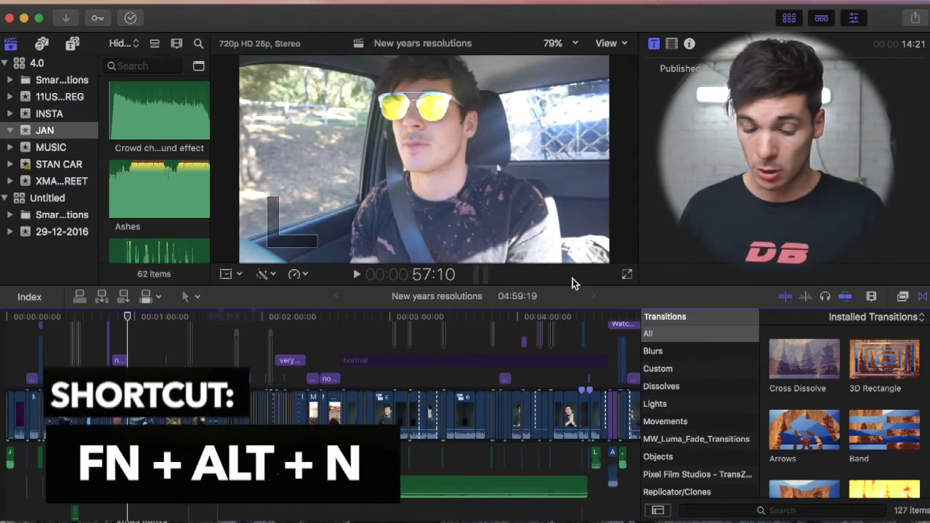
Create a new event named 'intro' in the 4.0 library.
{"action": "key", "text": "alt+n"}
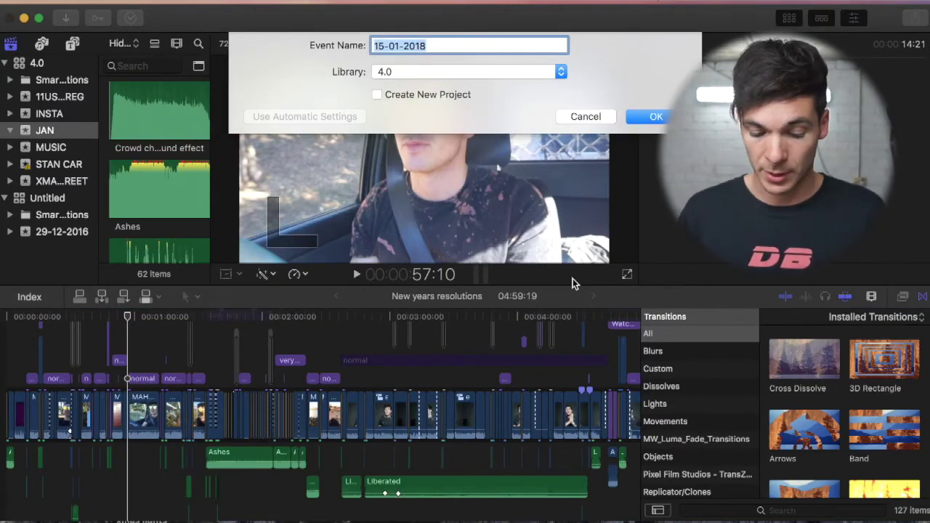
{"action": "type", "text": "intro"}
{"action": "key", "text": "Return"}
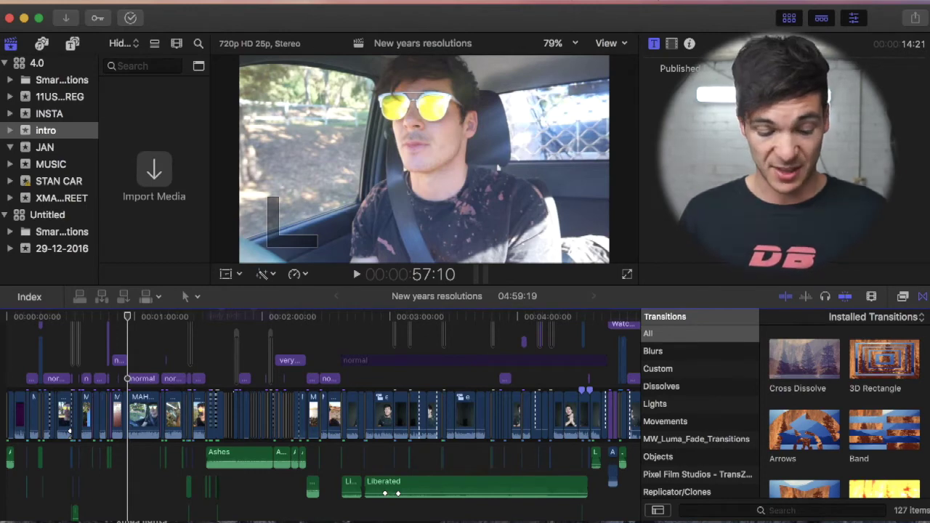
Create a new project named 'intro 1' in the intro event.
{"action": "key", "text": "super+n"}
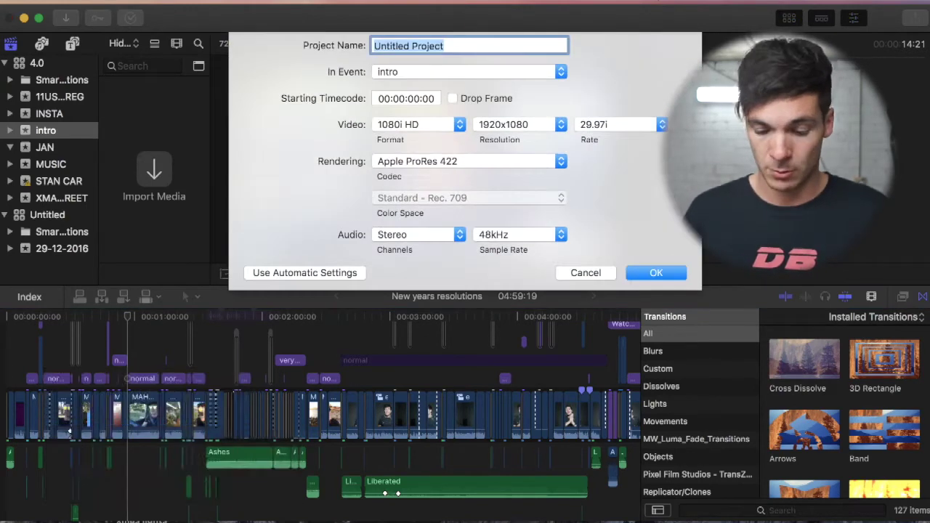
{"action": "type", "text": "intr"}
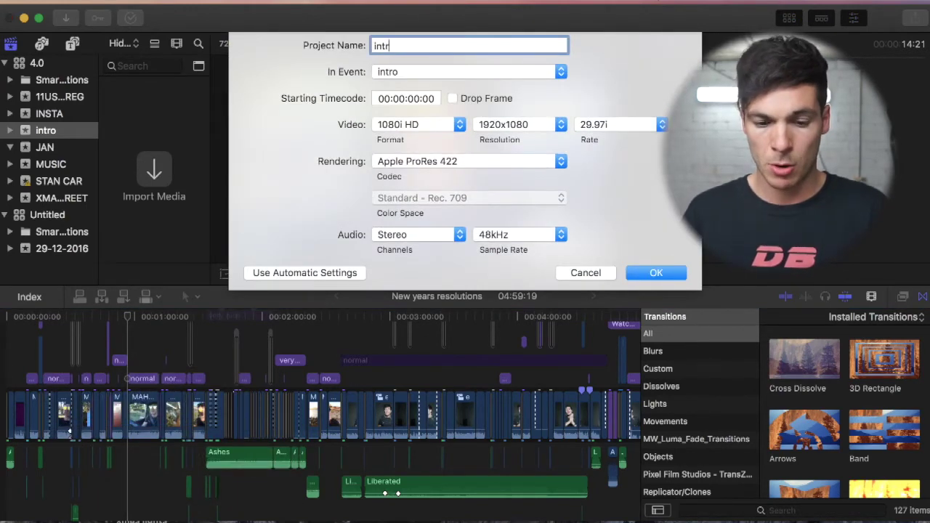
{"action": "type", "text": "o 1"}
{"action": "key", "text": "Return"}
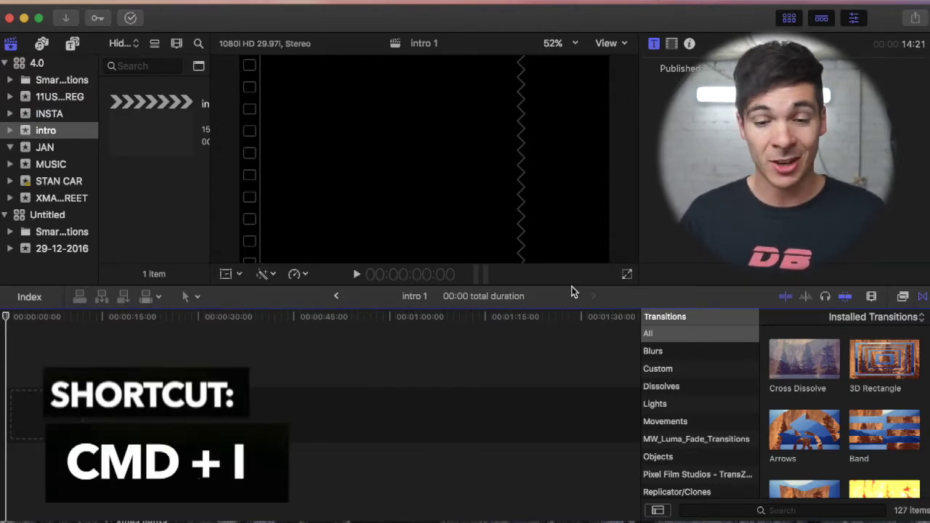
Import the clips MAH03129.m4v and MAH03128.m4v into the intro event.
{"action": "key", "text": "super+i"}
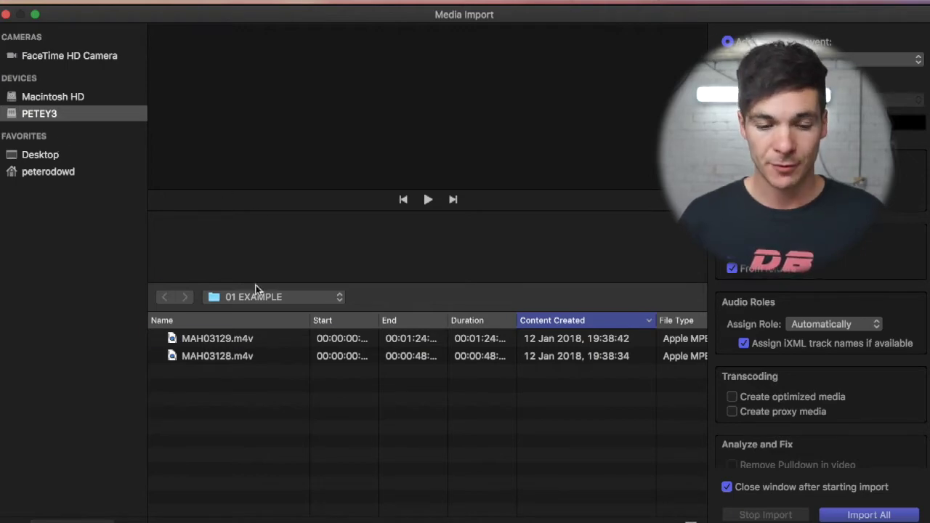
{"action": "left_click", "coordinate": [247, 341]}
{"action": "left_click", "coordinate": [245, 356], "text": "shift"}
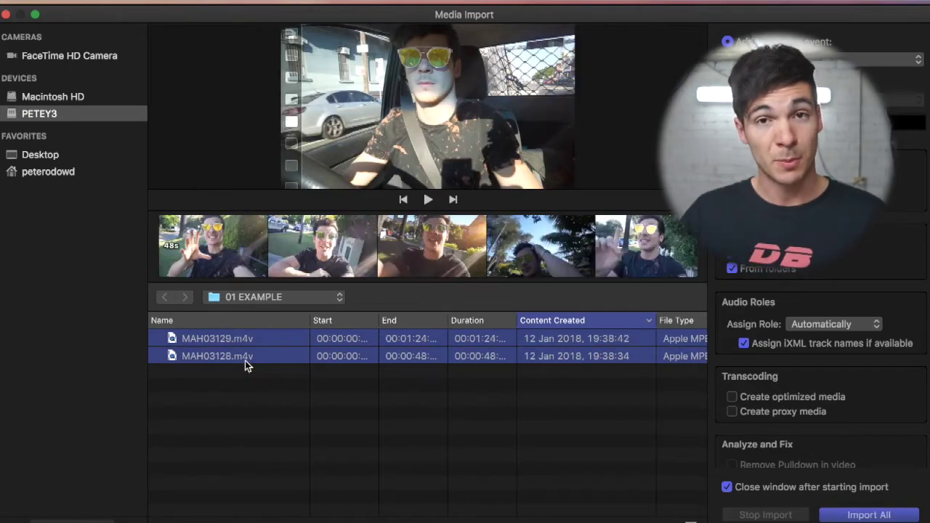
{"action": "key", "text": "Return"}
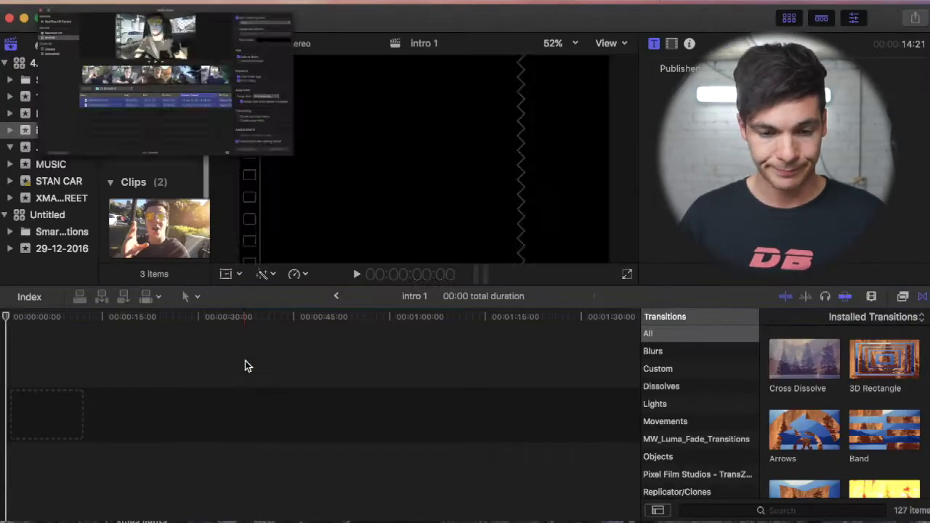
Append MAH03128 then MAH03129 to the intro 1 timeline, totalling 02:13:23.
{"action": "scroll", "coordinate": [172, 247], "scroll_direction": "down", "scroll_amount": 1}
{"action": "scroll", "coordinate": [173, 247], "scroll_direction": "down", "scroll_amount": 2}
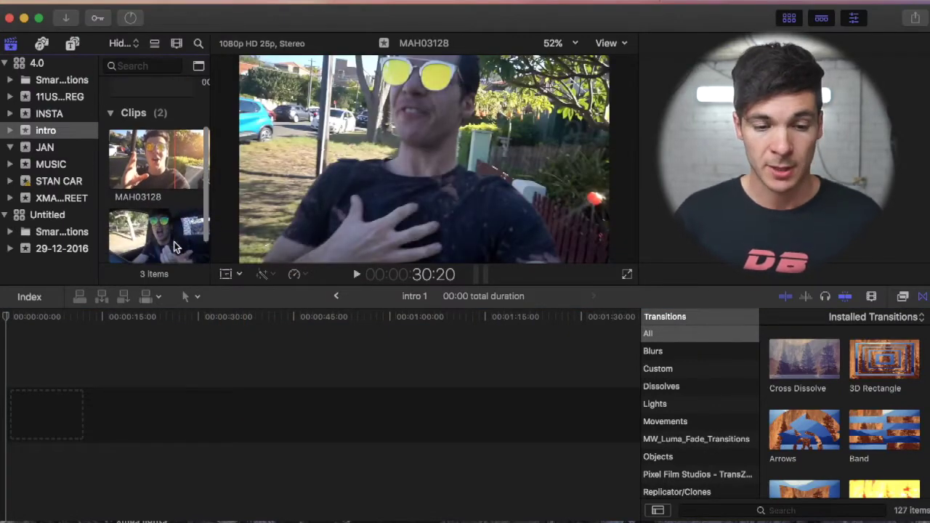
{"action": "left_click", "coordinate": [154, 144]}
{"action": "left_click", "coordinate": [157, 231]}
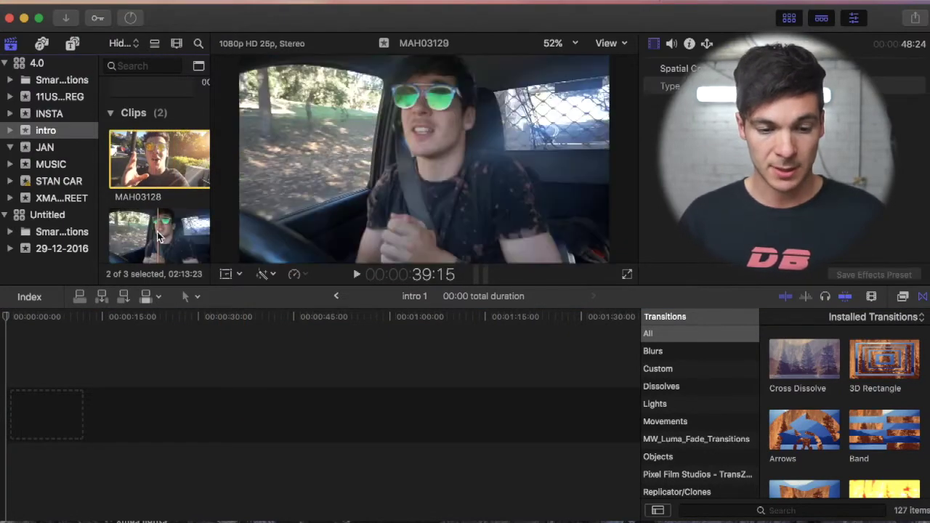
{"action": "key", "text": "e"}
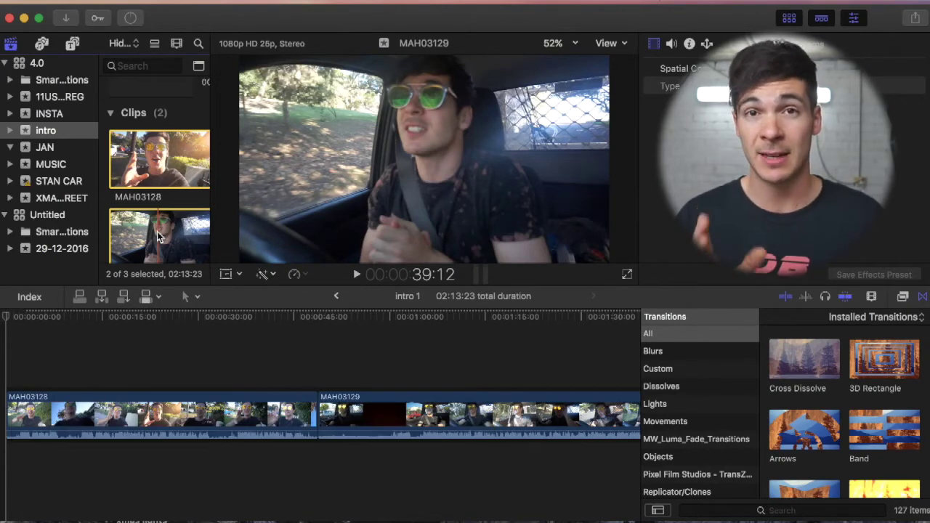
{"action": "scroll", "coordinate": [158, 233], "scroll_direction": "down", "scroll_amount": 1}
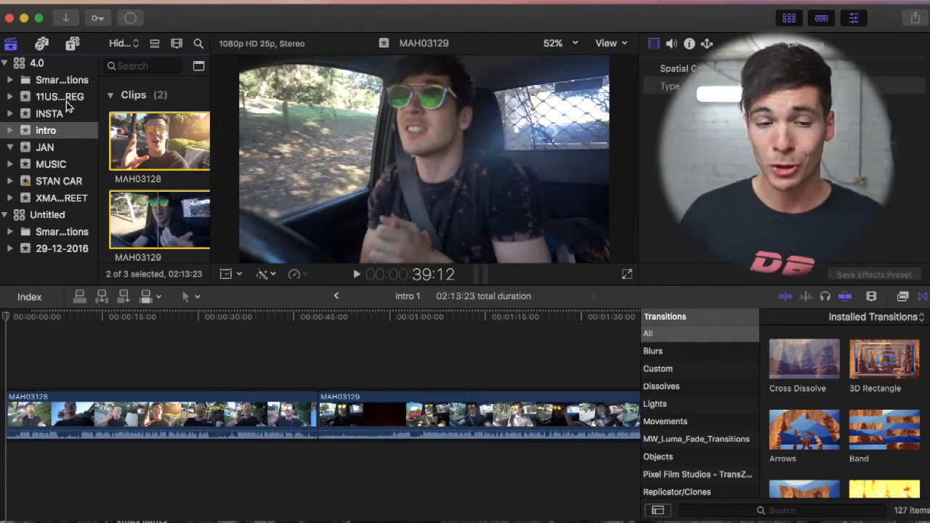
Open the regular stuff project from the other event and fit its 12:48:19 length in view.
{"action": "left_click", "coordinate": [66, 101]}
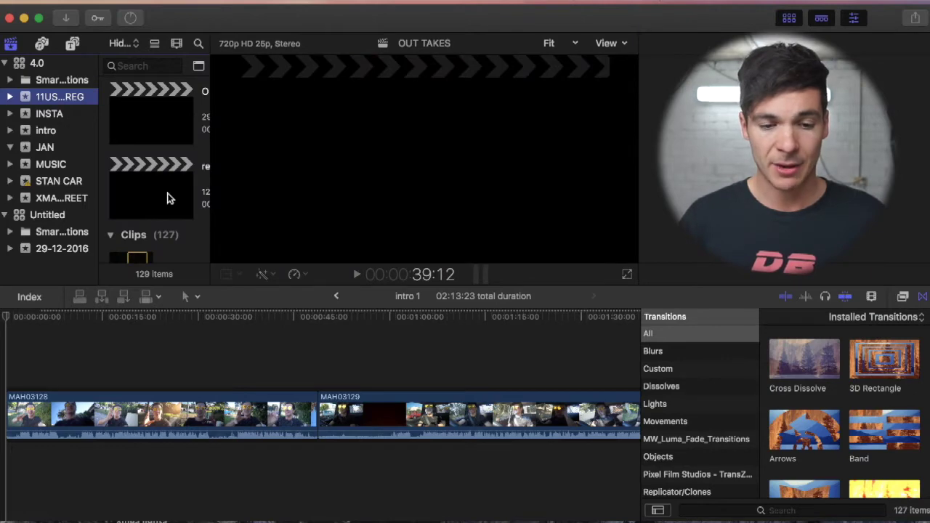
{"action": "double_click", "coordinate": [167, 198]}
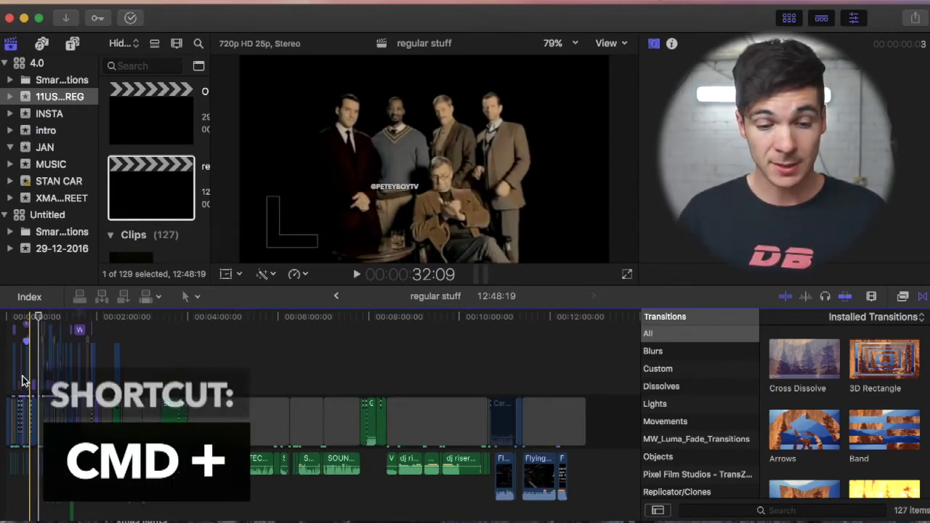
{"action": "key", "text": "super+equal"}
{"action": "key", "text": "super+equal"}
{"action": "key", "text": "super+equal"}
{"action": "key", "text": "super+equal"}
{"action": "key", "text": "super+equal"}
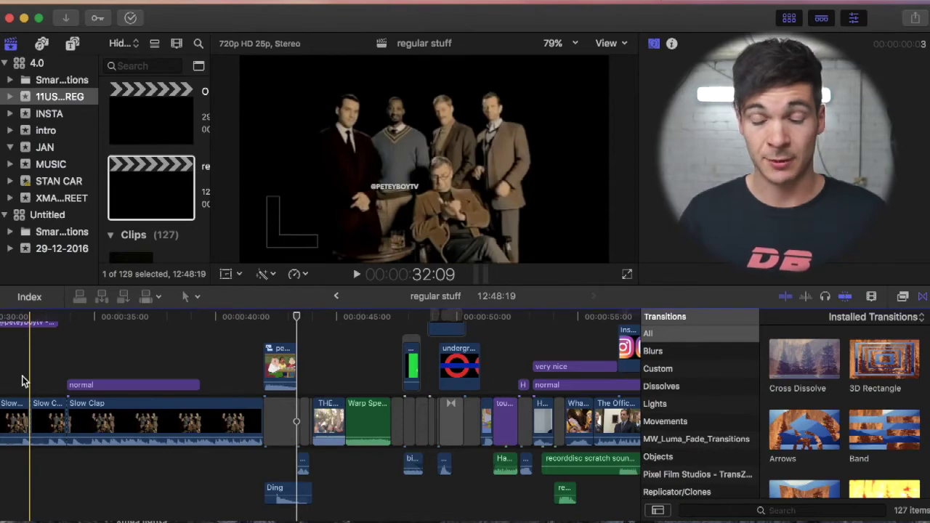
{"action": "key", "text": "super+minus"}
{"action": "key", "text": "super+minus"}
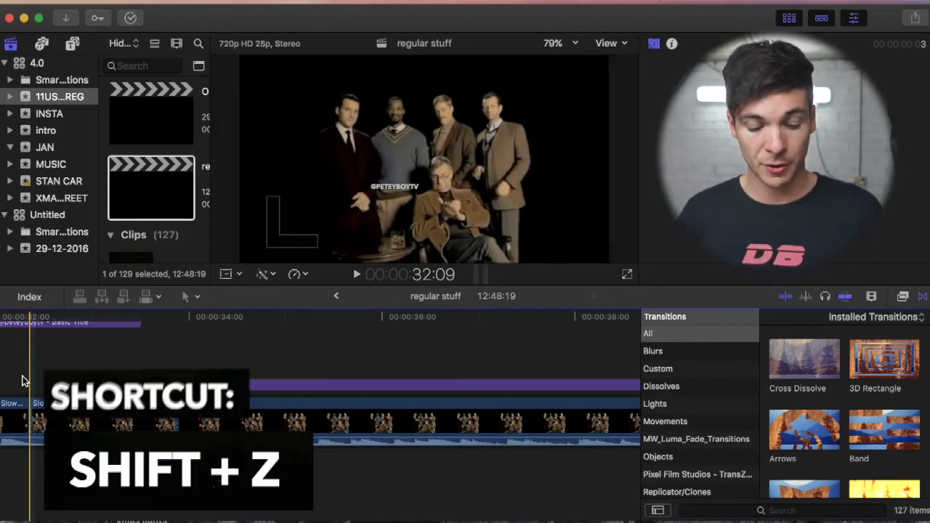
{"action": "key", "text": "shift+z"}
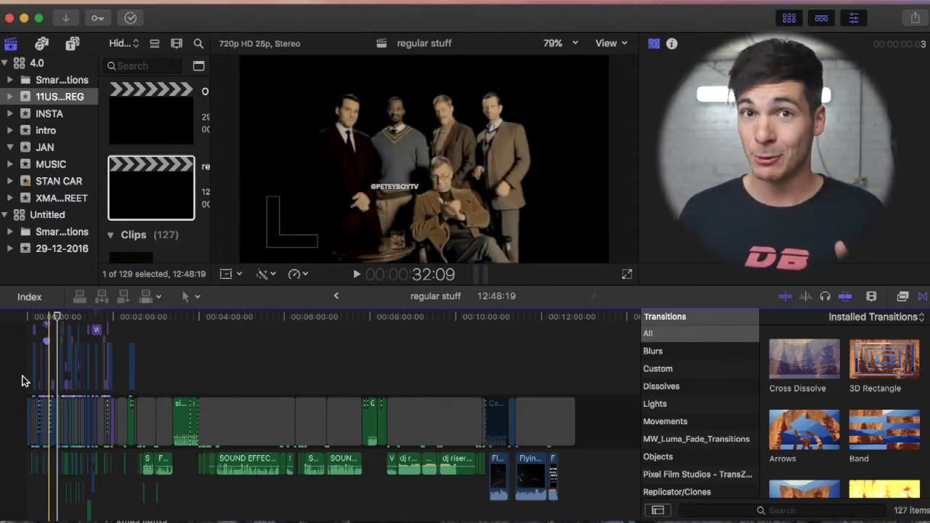
Copy the intro clip from regular stuff and paste it at the start of intro 1.
{"action": "key", "text": "super+equal"}
{"action": "key", "text": "super+equal"}
{"action": "key", "text": "super+equal"}
{"action": "key", "text": "super+equal"}
{"action": "key", "text": "super+equal"}
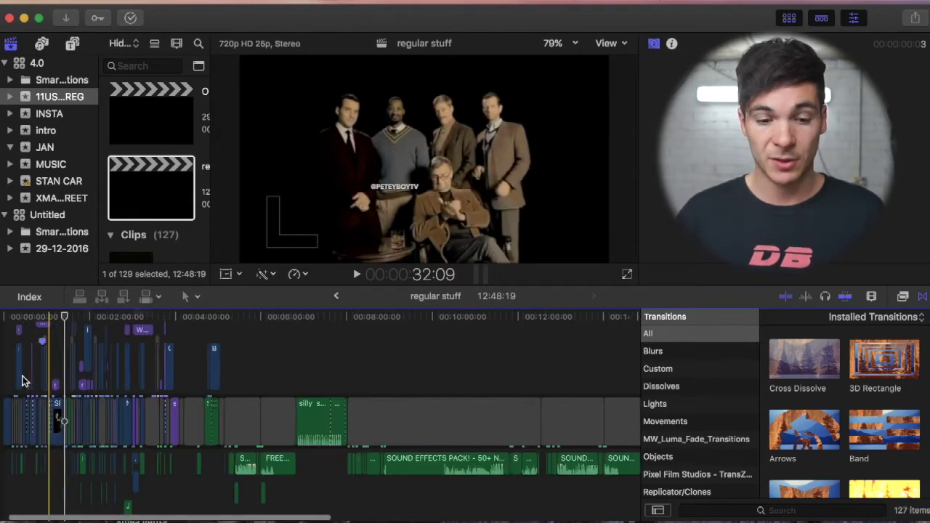
{"action": "scroll", "coordinate": [22, 381], "scroll_direction": "left", "scroll_amount": 5}
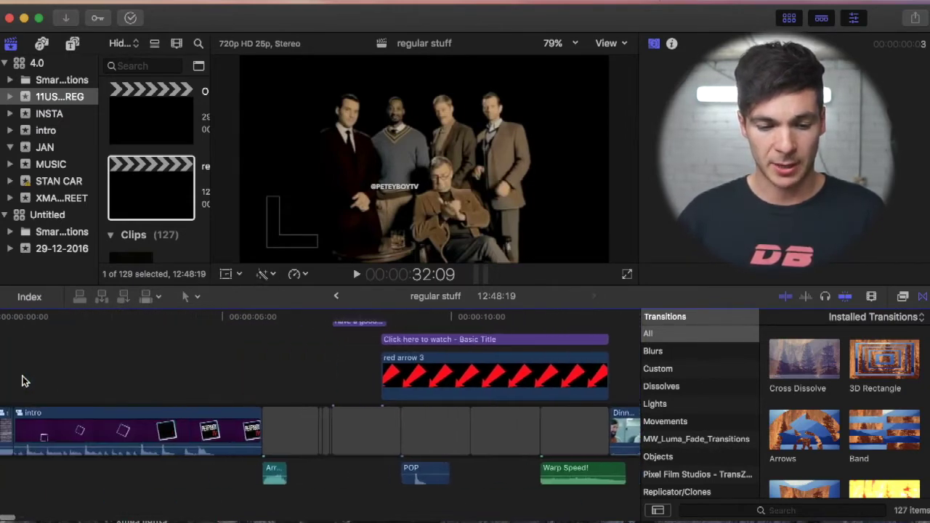
{"action": "left_click", "coordinate": [140, 441]}
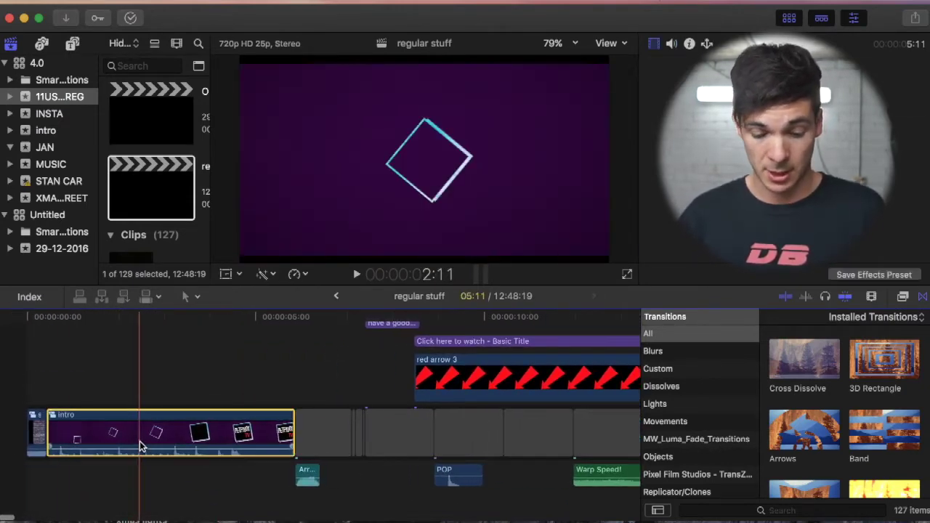
{"action": "key", "text": "super+c"}
{"action": "left_click", "coordinate": [337, 296]}
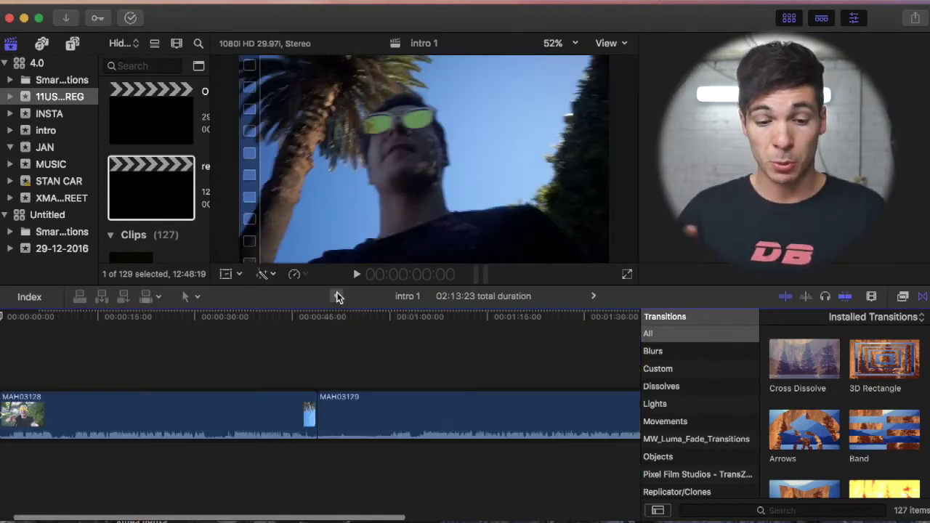
{"action": "key", "text": "super+v"}
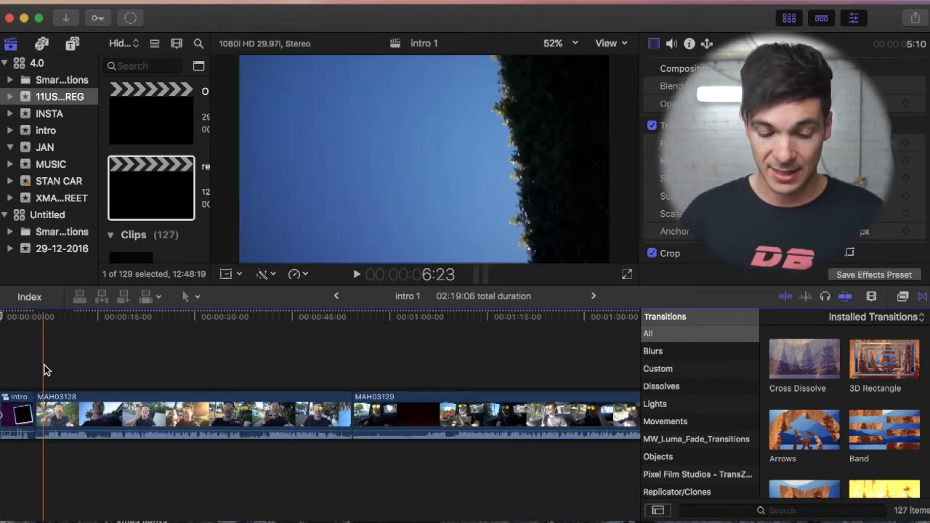
{"action": "key", "text": "shift+z"}
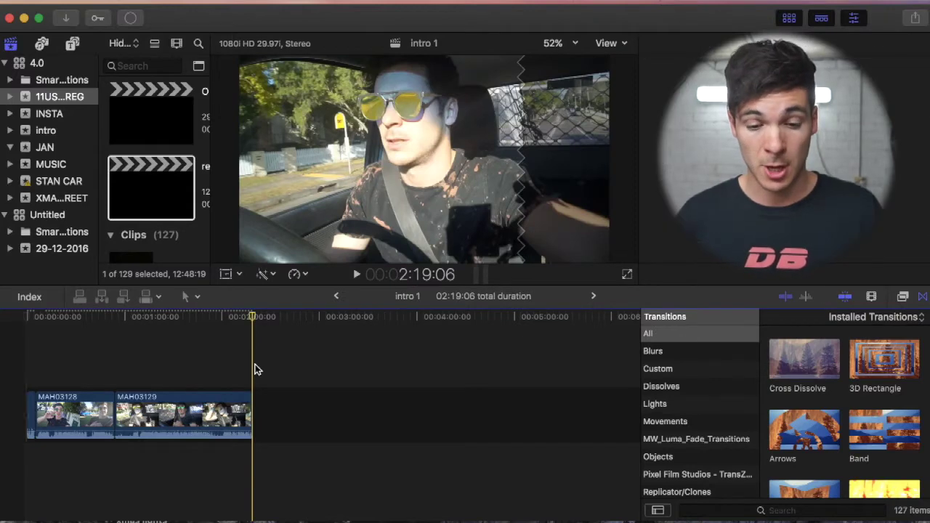
{"action": "left_click", "coordinate": [256, 370]}
Back in regular stuff, zoom to the end and select the WATCH LAST VIDEO / SUBSCRIBE end card.
{"action": "key", "text": "super+bracketleft"}
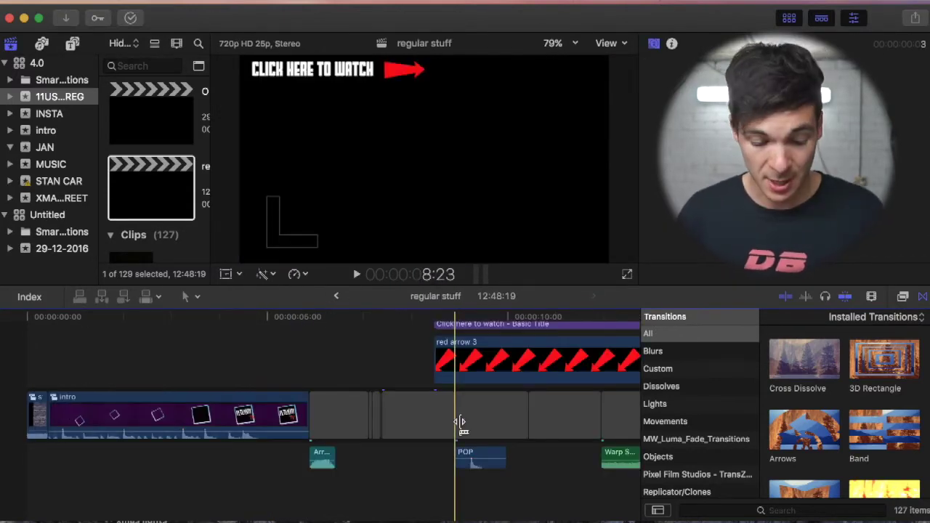
{"action": "key", "text": "shift+z"}
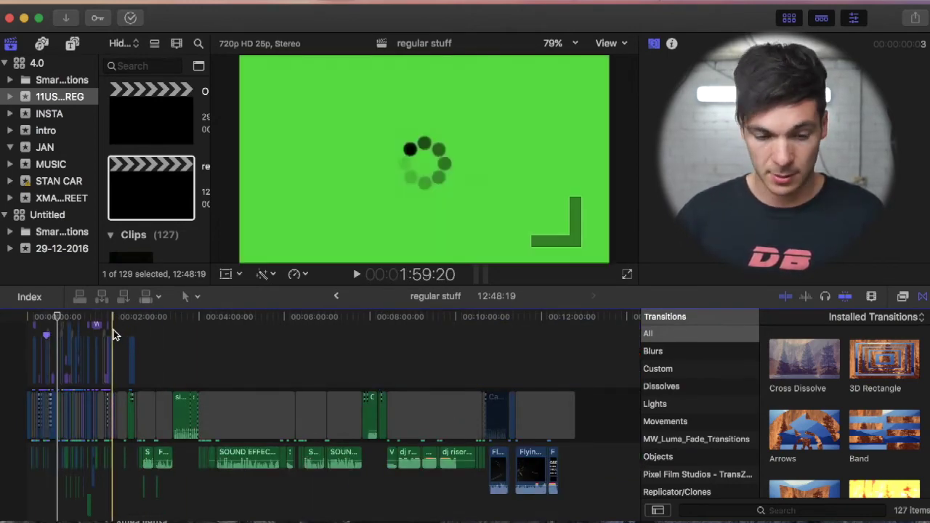
{"action": "key", "text": "super+equal"}
{"action": "key", "text": "super+equal"}
{"action": "scroll", "coordinate": [113, 334], "scroll_direction": "left", "scroll_amount": 5}
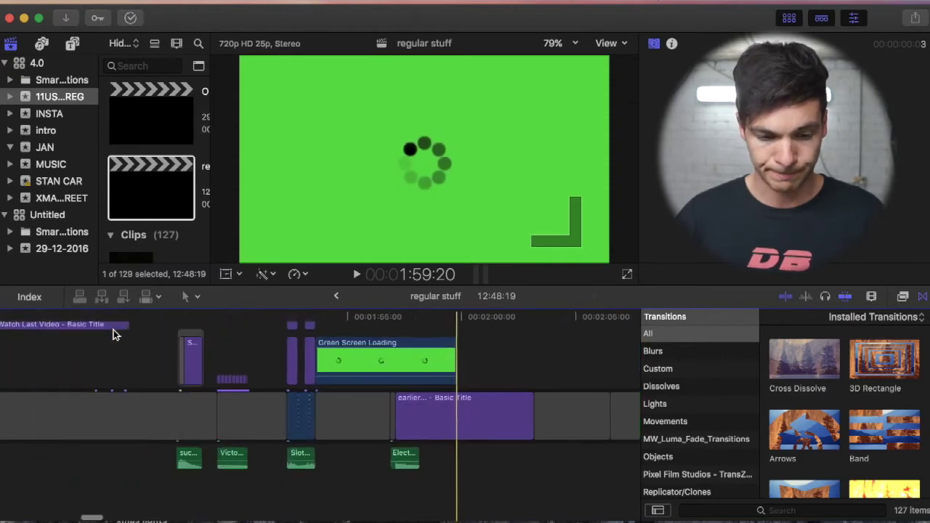
{"action": "scroll", "coordinate": [112, 334], "scroll_direction": "left", "scroll_amount": 15}
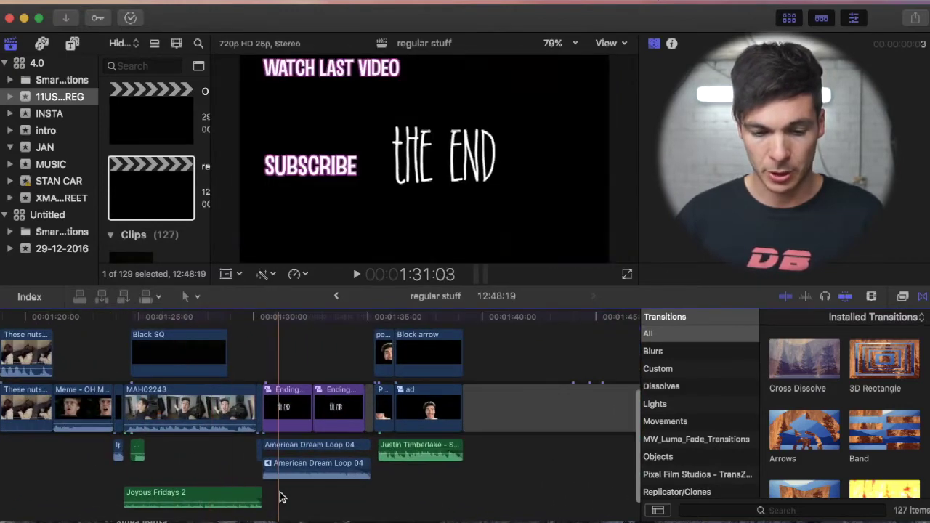
{"action": "left_click_drag", "start_coordinate": [282, 497], "coordinate": [506, 356]}
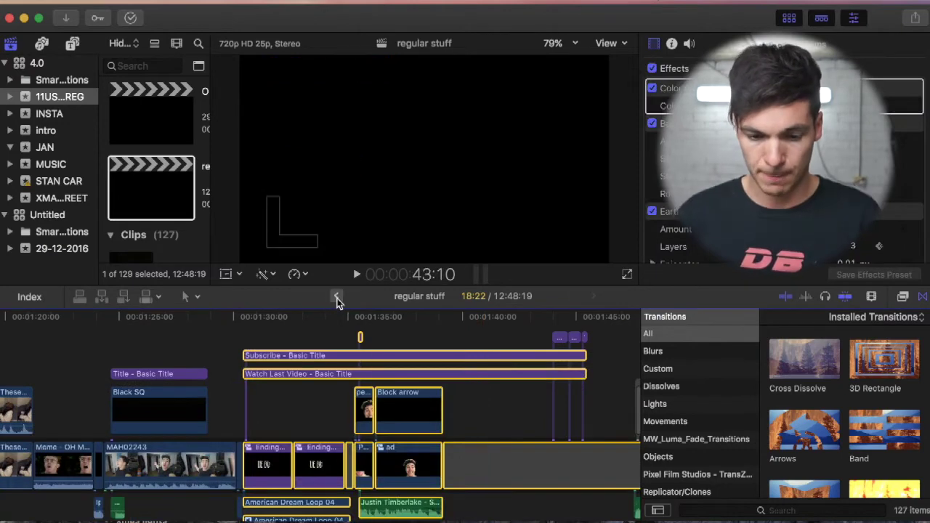
Paste the end card at the end of intro 1 and select its title clip.
{"action": "left_click", "coordinate": [337, 296]}
{"action": "key", "text": "super+v"}
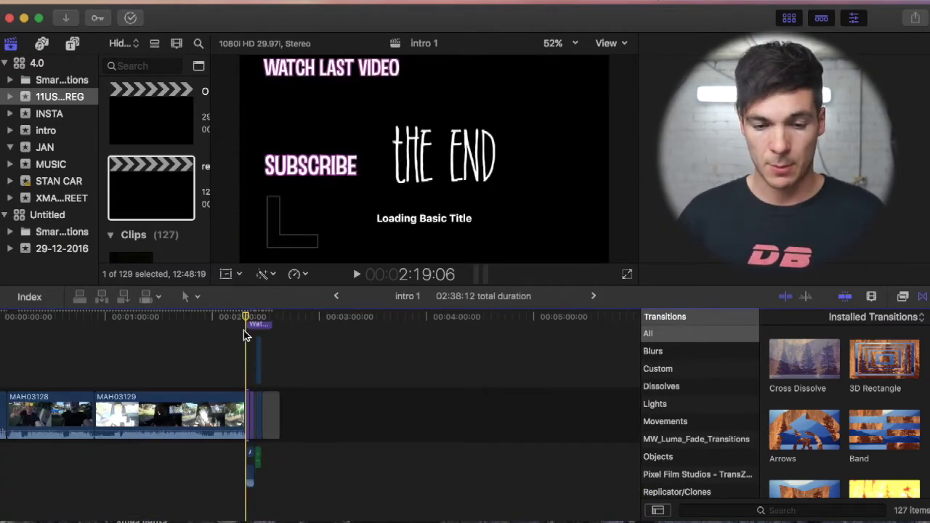
{"action": "left_click", "coordinate": [256, 324]}
{"action": "key", "text": "super+equal"}
{"action": "key", "text": "super+equal"}
{"action": "key", "text": "super+equal"}
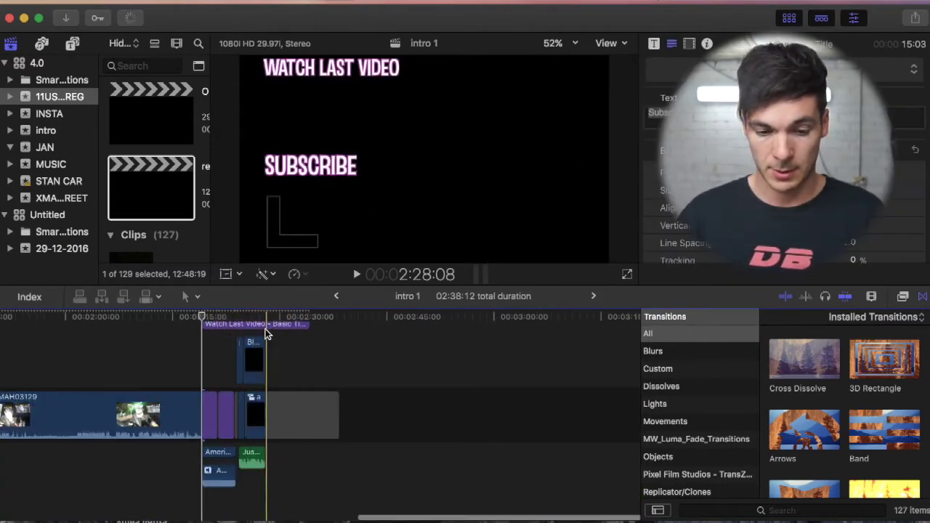
{"action": "scroll", "coordinate": [311, 410], "scroll_direction": "left", "scroll_amount": 10}
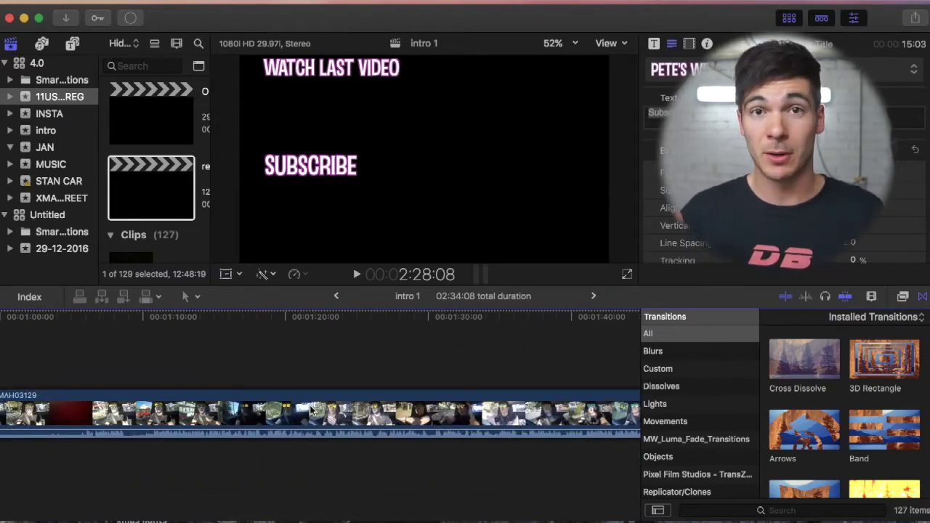
{"action": "scroll", "coordinate": [311, 411], "scroll_direction": "left", "scroll_amount": 12}
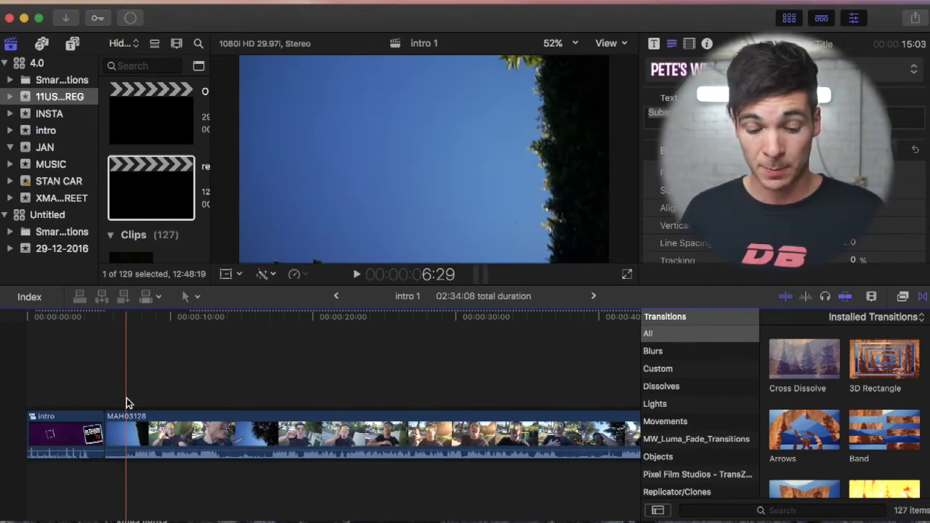
Blade and delete the short opening piece and a 03:18 segment near the start.
{"action": "key", "text": "super+b"}
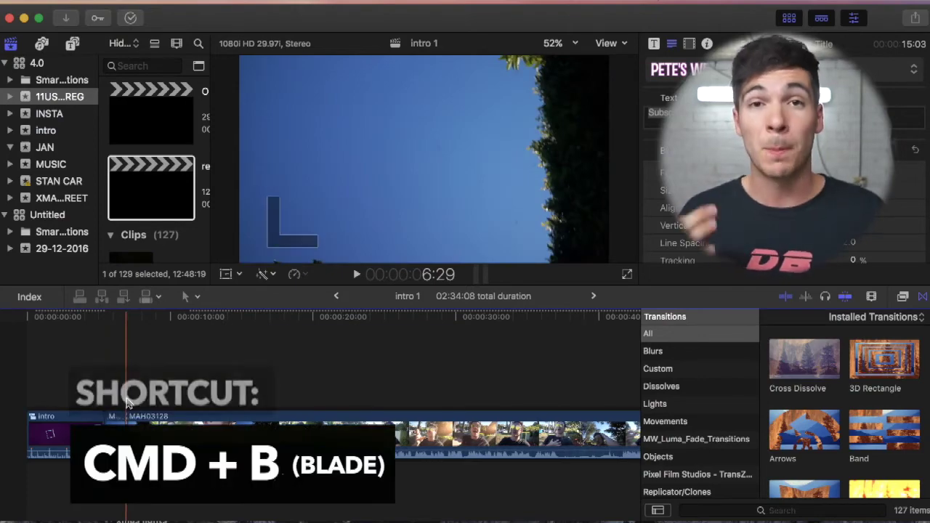
{"action": "left_click", "coordinate": [116, 436]}
{"action": "key", "text": "Delete"}
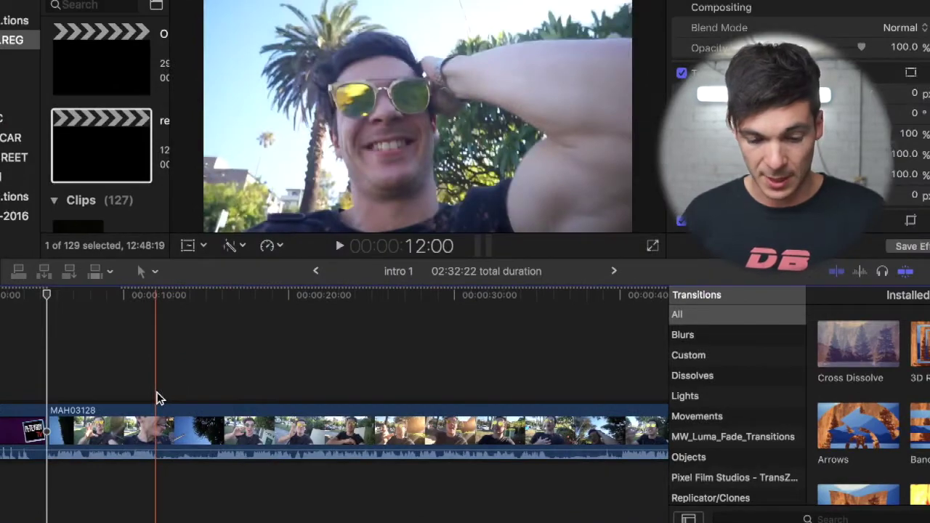
{"action": "key", "text": "super+b"}
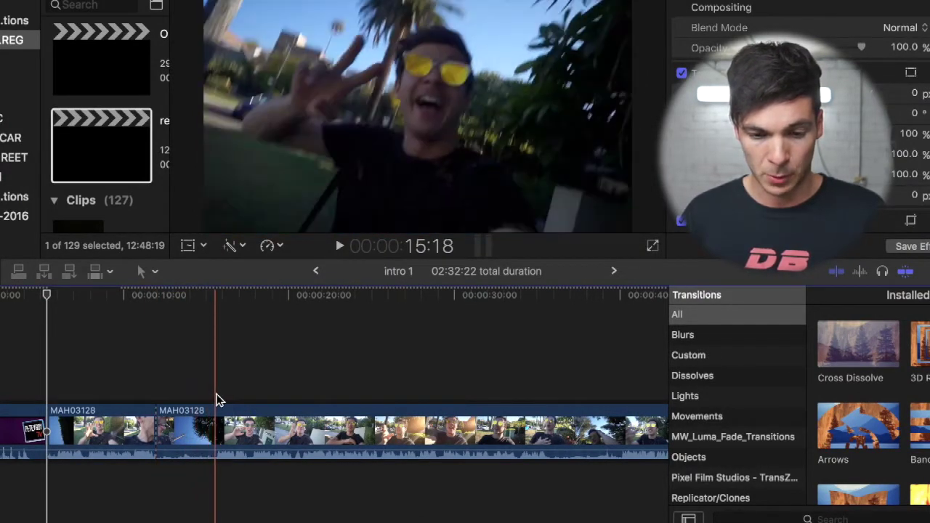
{"action": "key", "text": "super+b"}
{"action": "left_click", "coordinate": [195, 430]}
{"action": "key", "text": "Delete"}
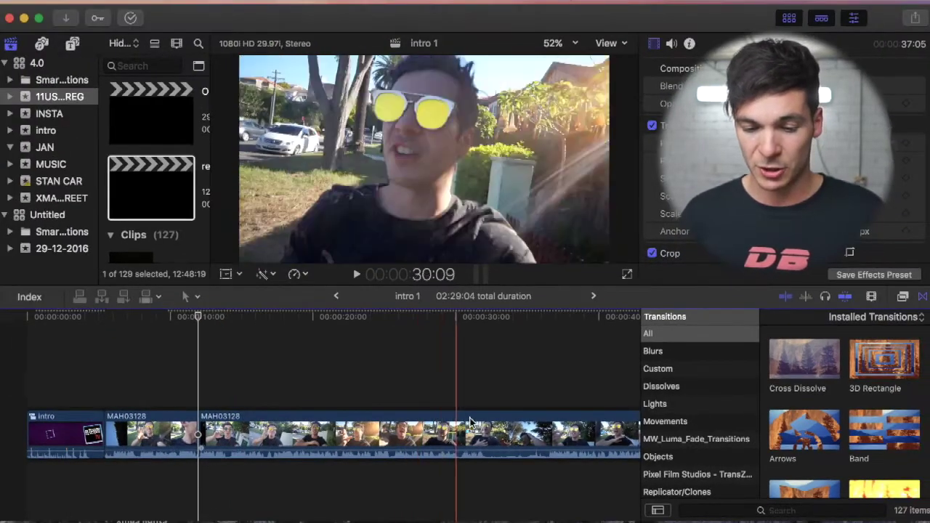
Blade out and delete an unwanted stretch of MAH03128.
{"action": "left_click", "coordinate": [547, 443]}
{"action": "key", "text": "super+b"}
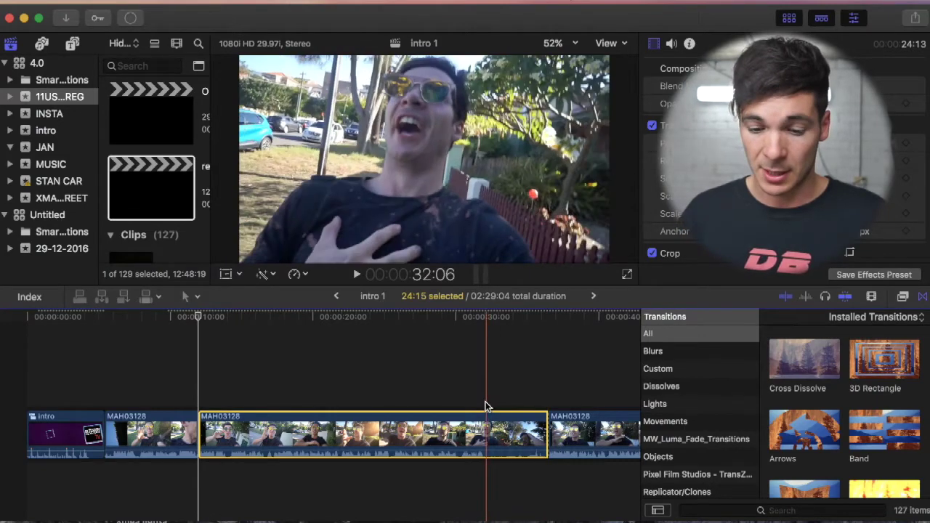
{"action": "key", "text": "super+b"}
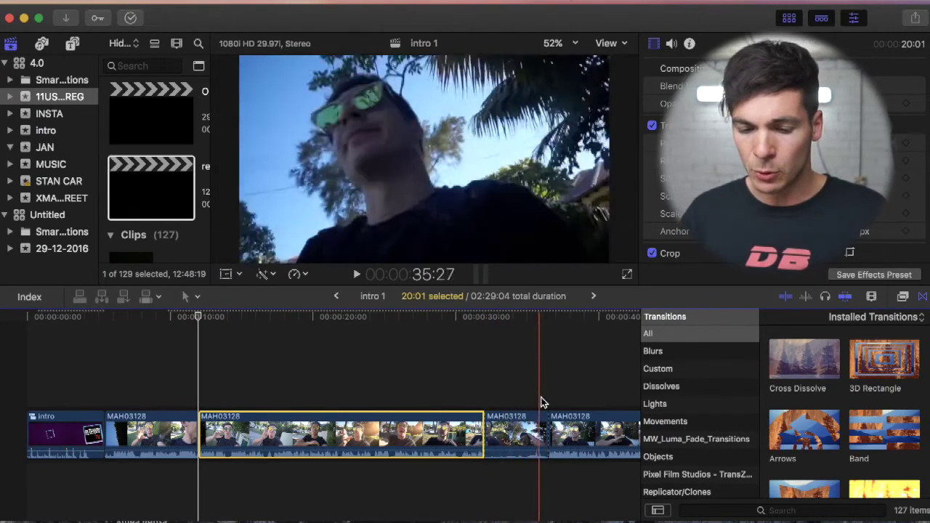
{"action": "left_click", "coordinate": [523, 434]}
{"action": "key", "text": "Delete"}
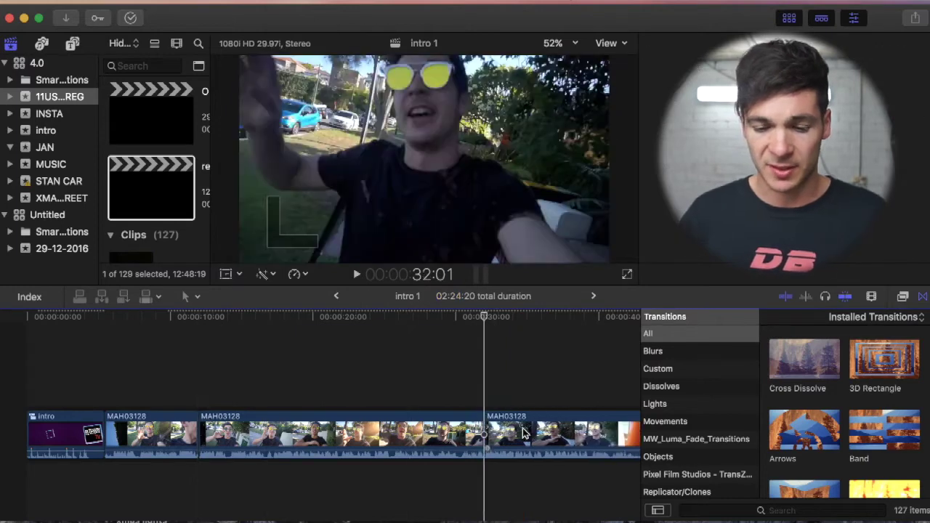
Delete an unwanted MAH03129 piece and the trailing 02:14 range, leaving intro 1 at 02:10:26.
{"action": "scroll", "coordinate": [523, 434], "scroll_direction": "right", "scroll_amount": 5}
{"action": "scroll", "coordinate": [523, 433], "scroll_direction": "right", "scroll_amount": 3}
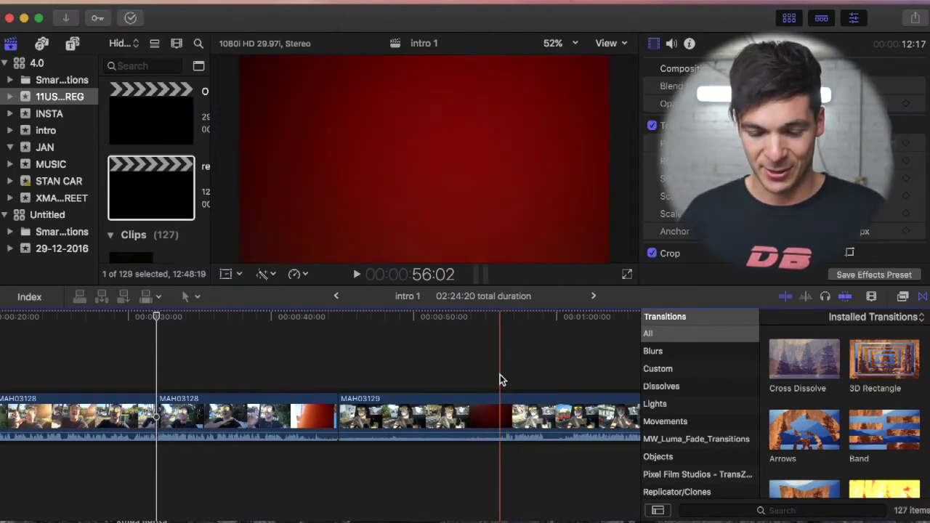
{"action": "left_click", "coordinate": [456, 405]}
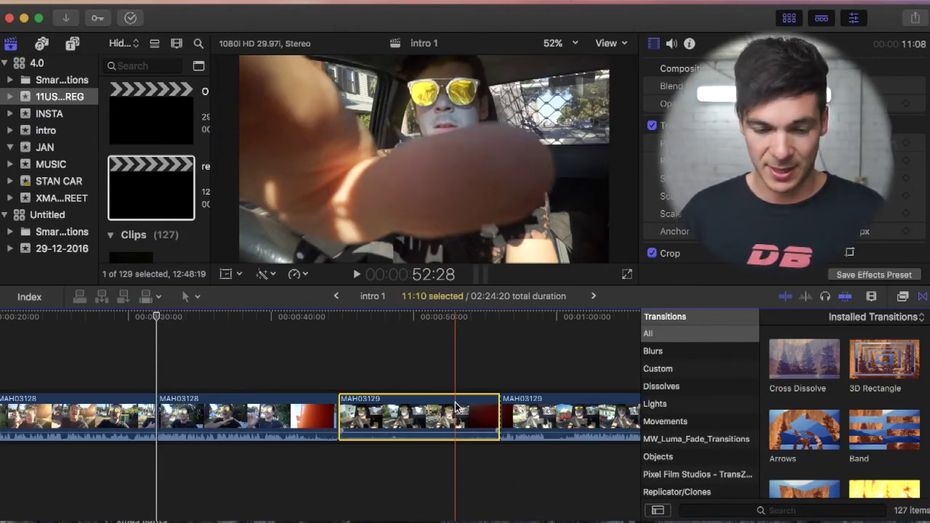
{"action": "key", "text": "Delete"}
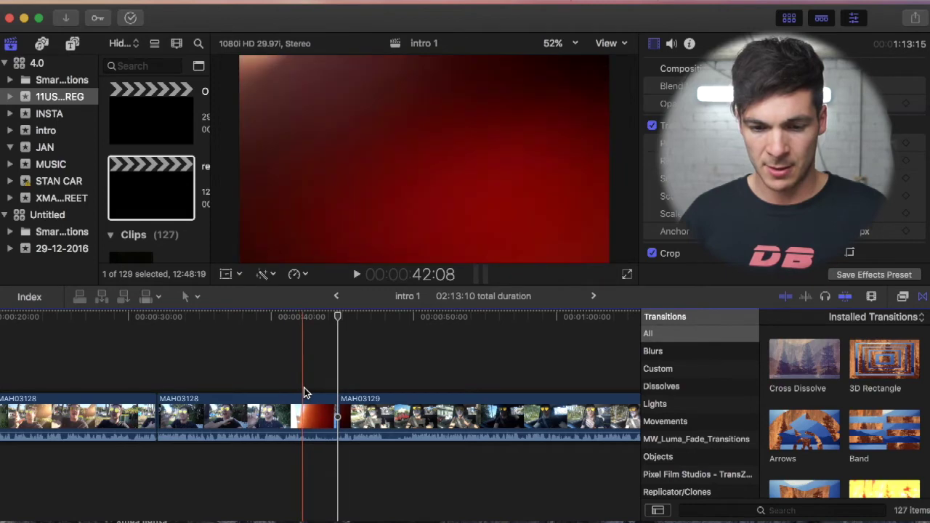
{"action": "key", "text": "i"}
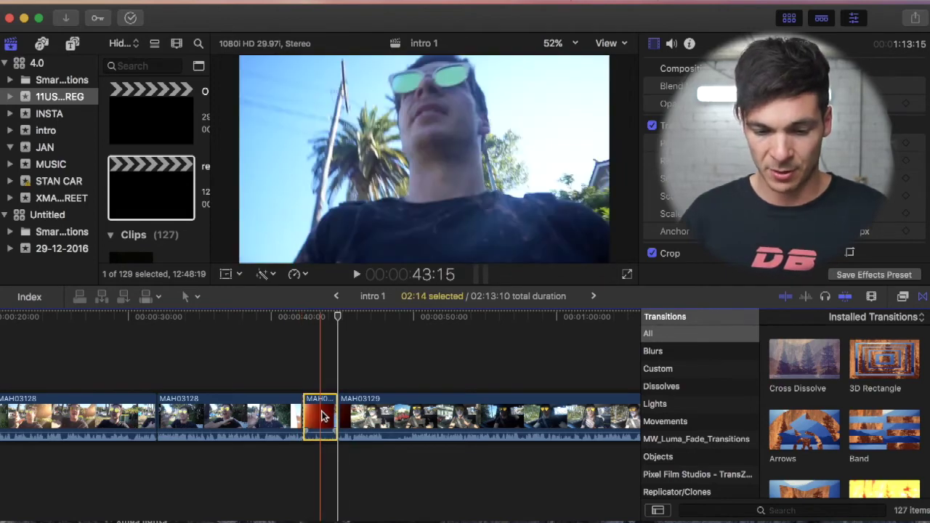
{"action": "key", "text": "Delete"}
Play back the edit, then open the Color Board for MAH03129.
{"action": "key", "text": "space"}
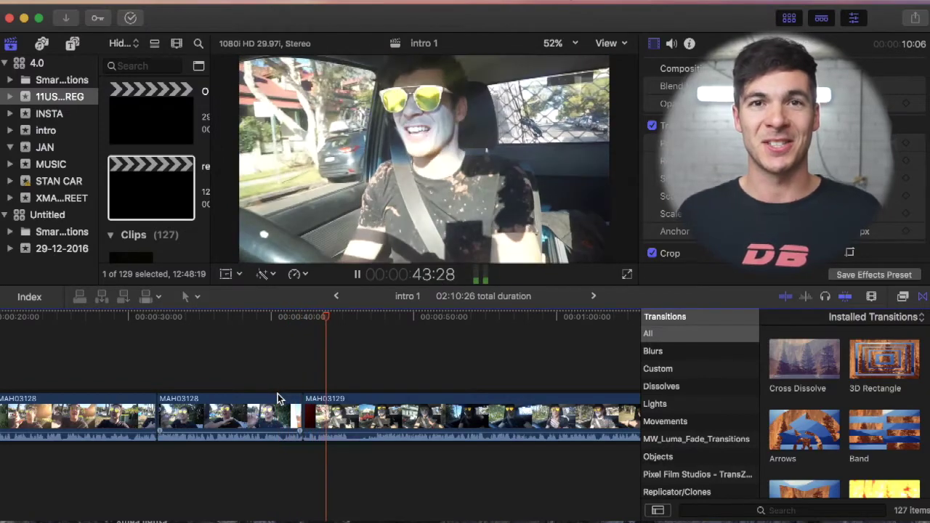
{"action": "key", "text": "space"}
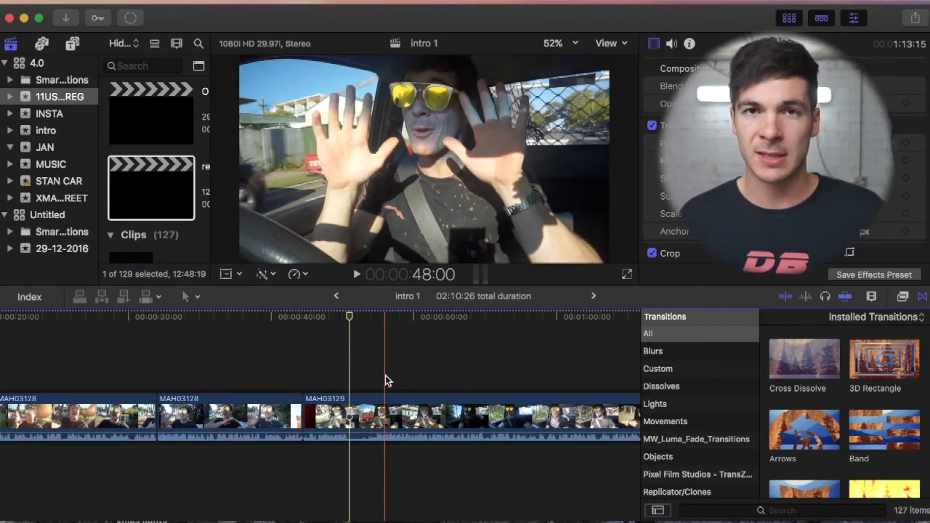
{"action": "left_click", "coordinate": [390, 410]}
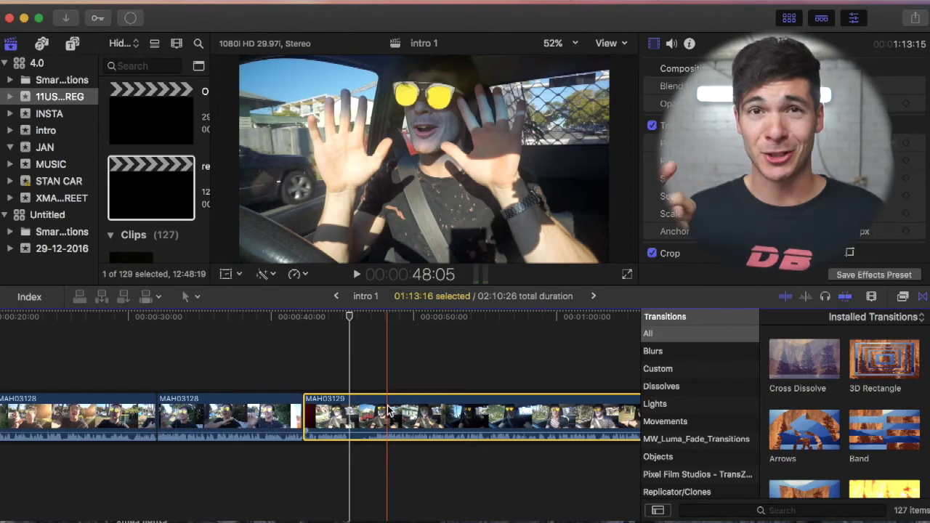
{"action": "key", "text": "super+6"}
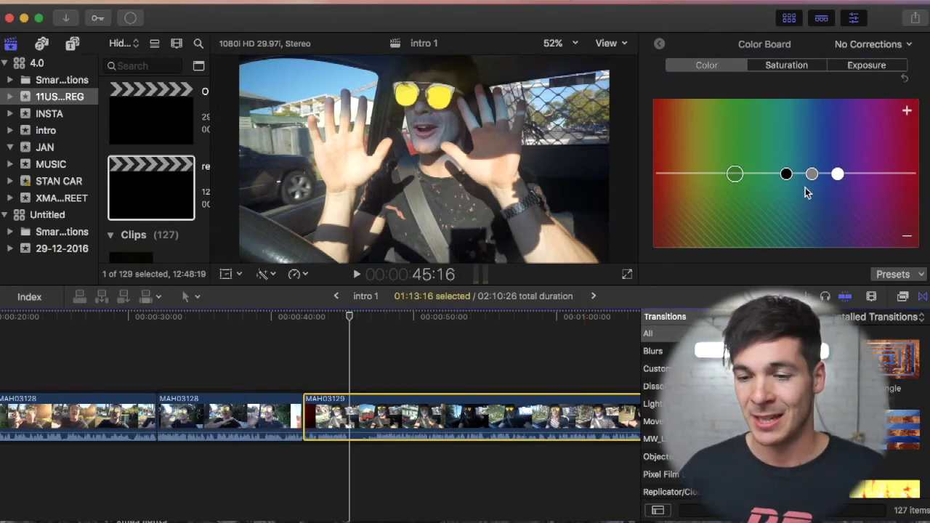
Nudge MAH03129's saturation on the Color Board, then switch to regular stuff zoomed out.
{"action": "left_click", "coordinate": [803, 67]}
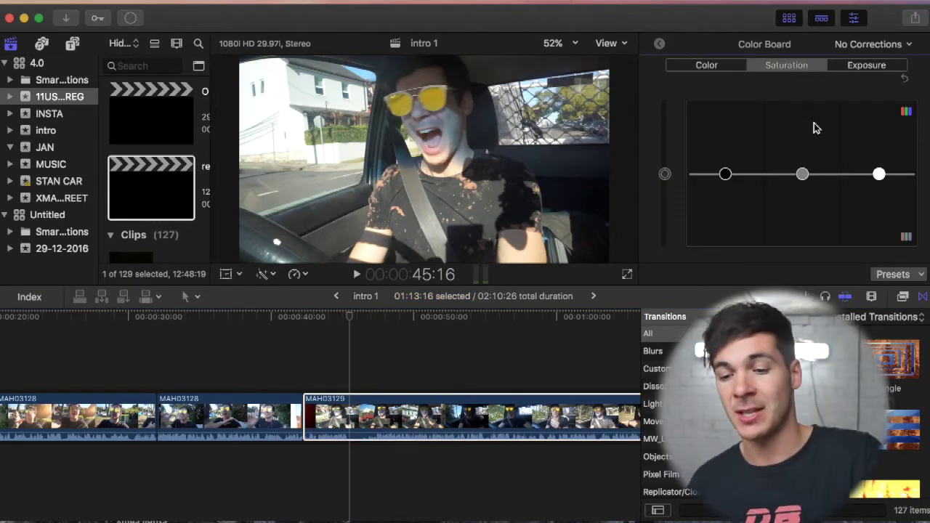
{"action": "mouse_move", "coordinate": [727, 173]}
{"action": "left_mouse_down"}
{"action": "mouse_move", "coordinate": [727, 187]}
{"action": "mouse_move", "coordinate": [729, 174]}
{"action": "left_mouse_up"}
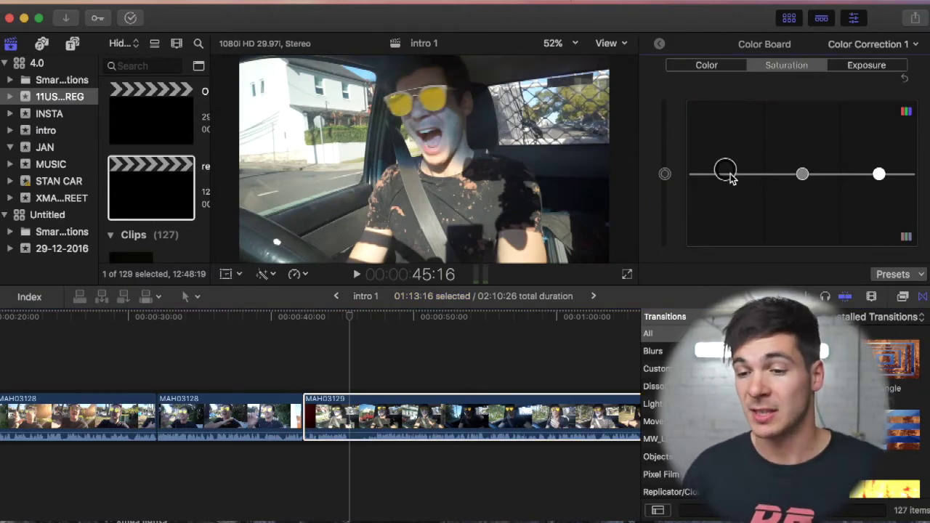
{"action": "left_click", "coordinate": [868, 66]}
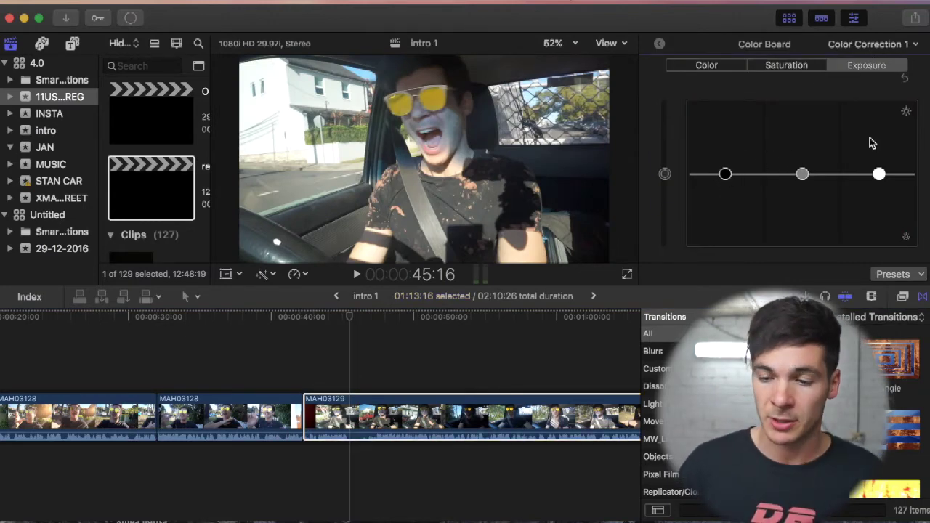
{"action": "left_click", "coordinate": [337, 296]}
{"action": "key", "text": "super+minus"}
{"action": "key", "text": "super+minus"}
{"action": "key", "text": "super+minus"}
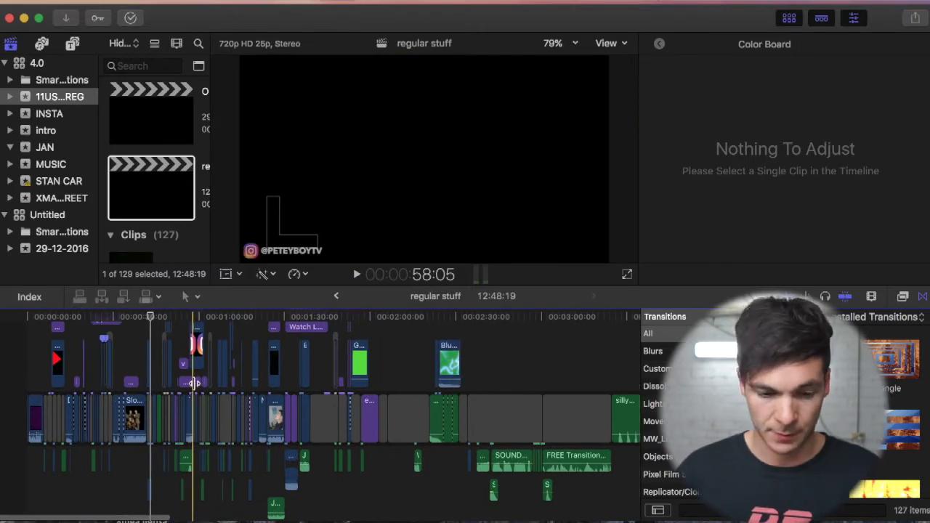
Zoom in and select the 'normal' adjustment clip to view its Color Correction 1 exposure settings.
{"action": "key", "text": "super+equal"}
{"action": "key", "text": "super+equal"}
{"action": "key", "text": "super+equal"}
{"action": "scroll", "coordinate": [143, 381], "scroll_direction": "left", "scroll_amount": 5}
{"action": "left_click", "coordinate": [144, 392]}
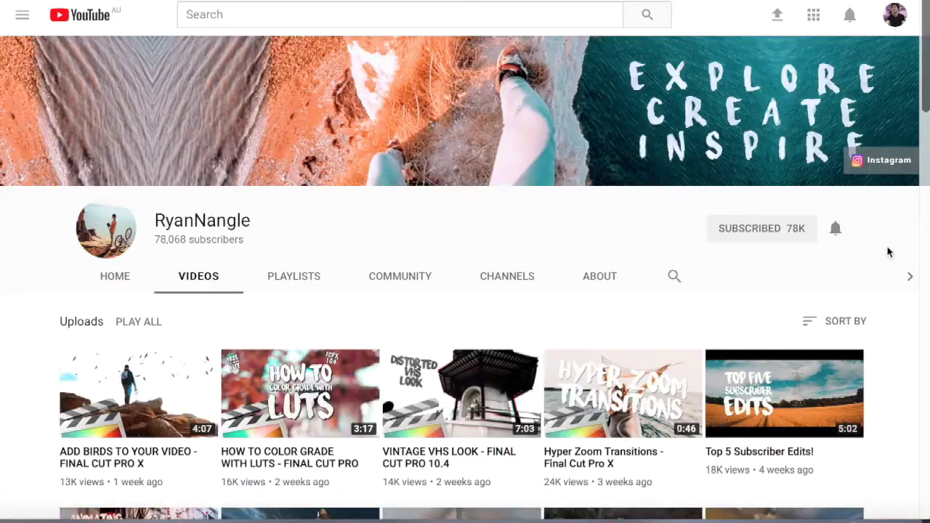
{"action": "scroll", "coordinate": [891, 239], "scroll_direction": "down", "scroll_amount": 3}
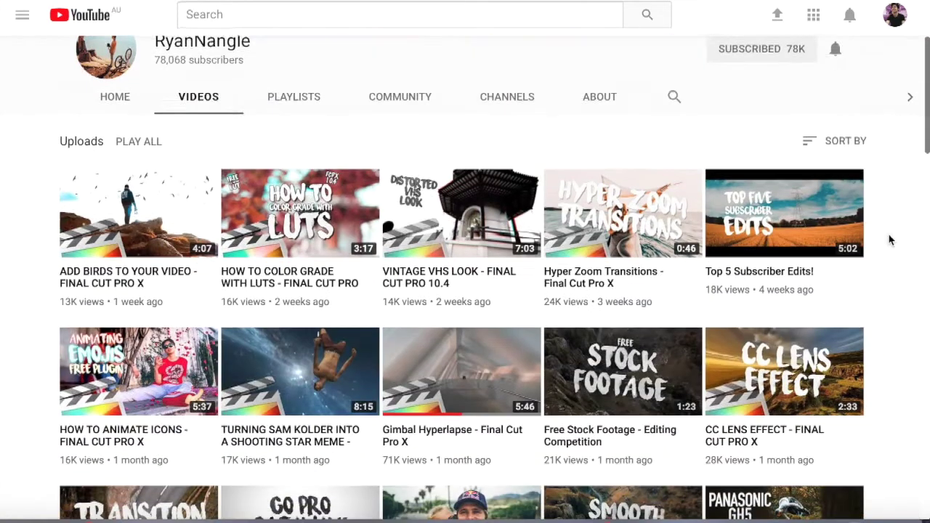
{"action": "scroll", "coordinate": [890, 240], "scroll_direction": "down", "scroll_amount": 4}
{"action": "scroll", "coordinate": [890, 240], "scroll_direction": "down", "scroll_amount": 6}
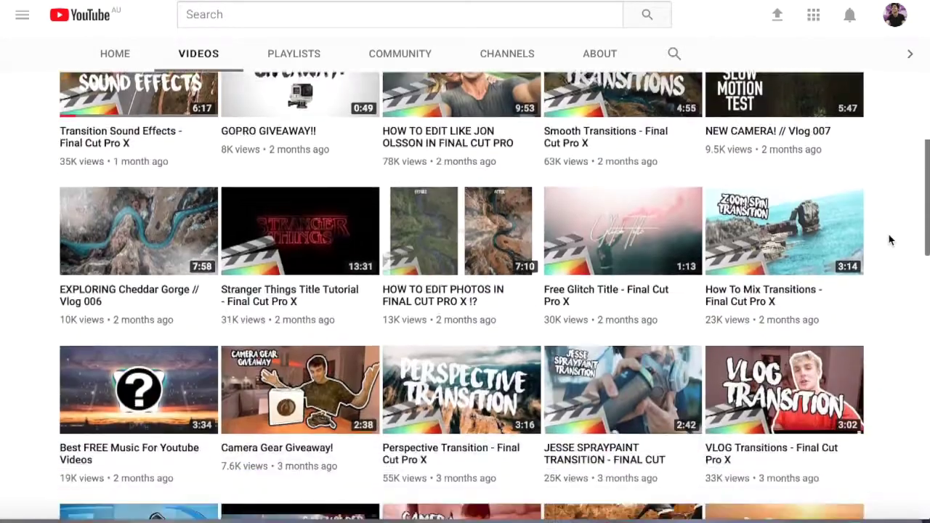
{"action": "scroll", "coordinate": [890, 240], "scroll_direction": "down", "scroll_amount": 3}
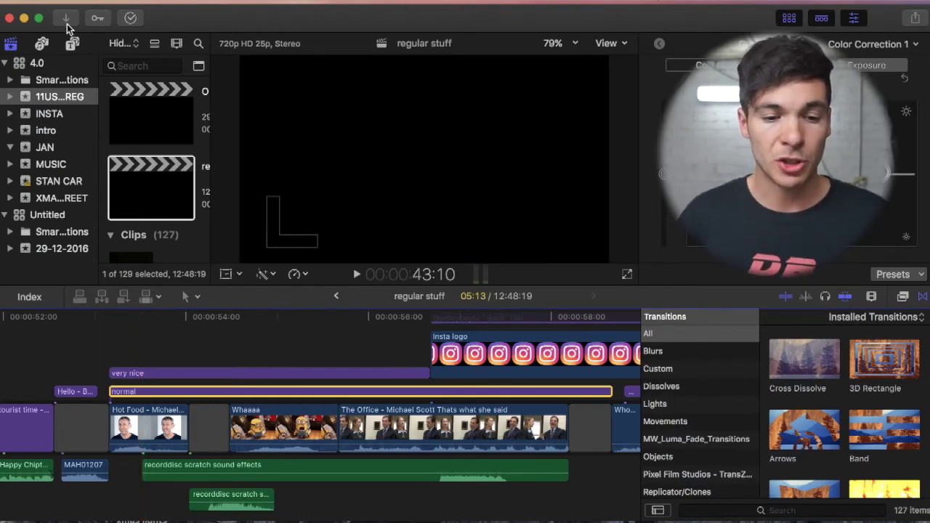
Select the 'normal' adjustment clip, zoom in on it, and switch the Color Board to Saturation.
{"action": "left_click", "coordinate": [73, 44]}
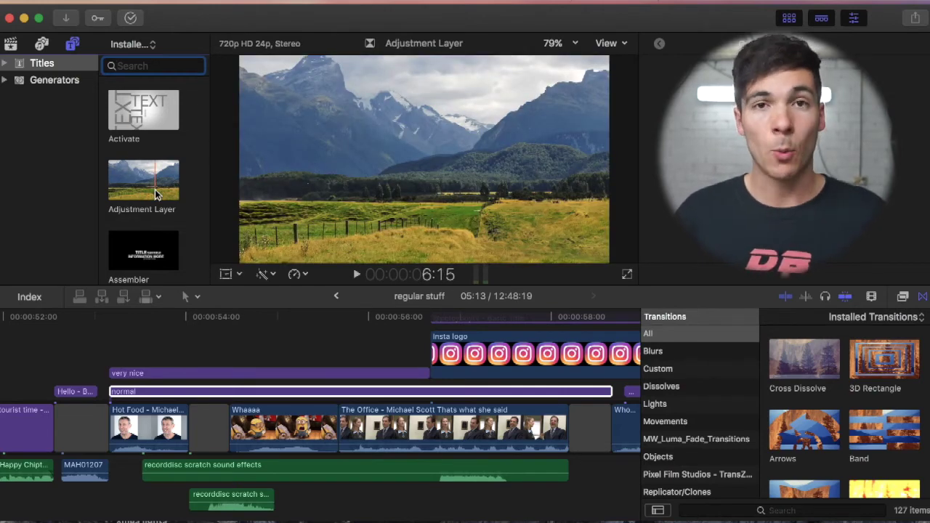
{"action": "left_click", "coordinate": [195, 396]}
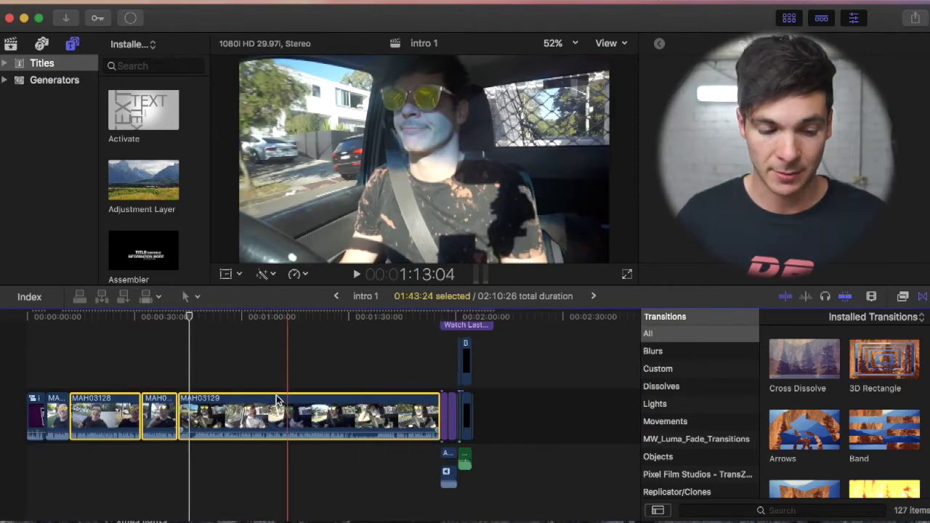
{"action": "left_click", "coordinate": [55, 380]}
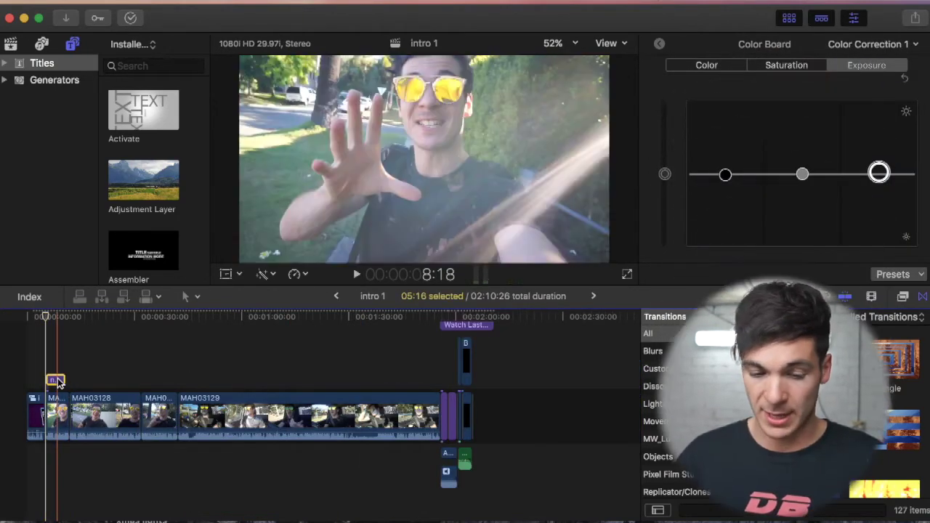
{"action": "key", "text": "super+equal"}
{"action": "key", "text": "super+equal"}
{"action": "key", "text": "super+equal"}
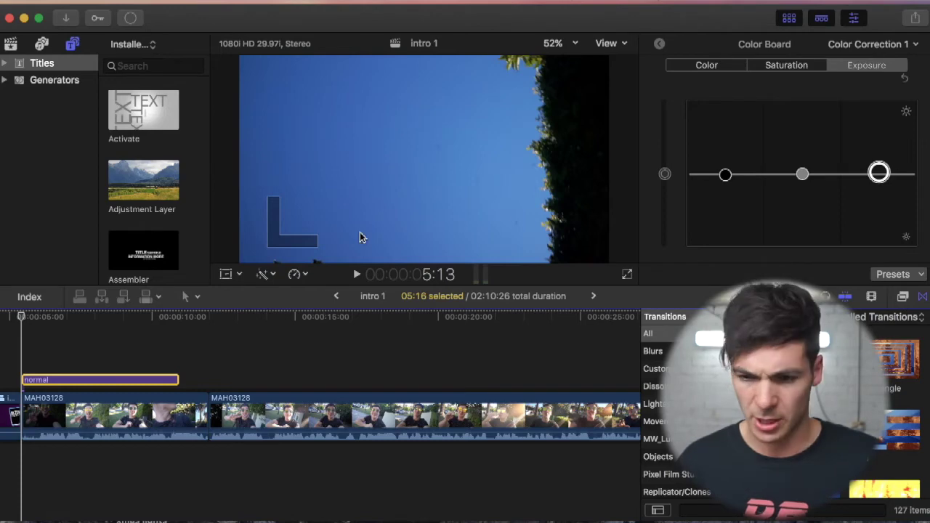
{"action": "left_click", "coordinate": [794, 66]}
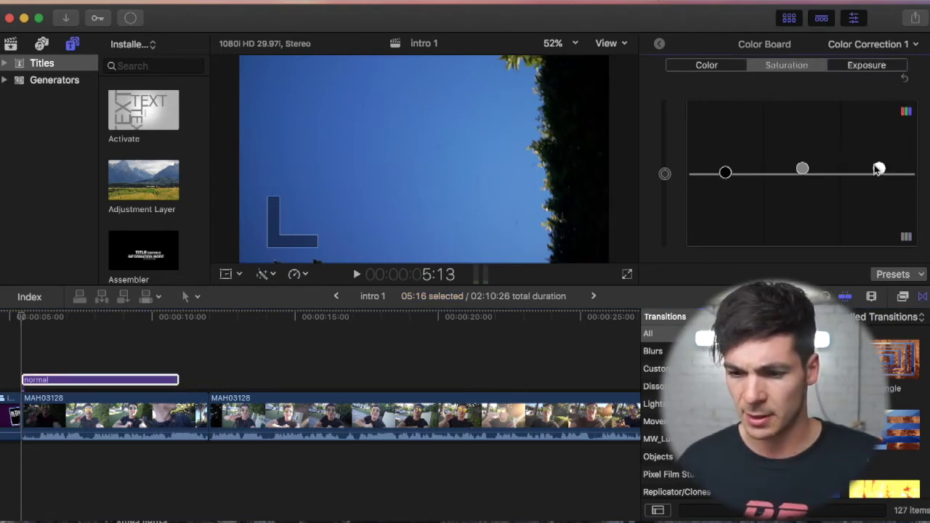
{"action": "left_click", "coordinate": [46, 376]}
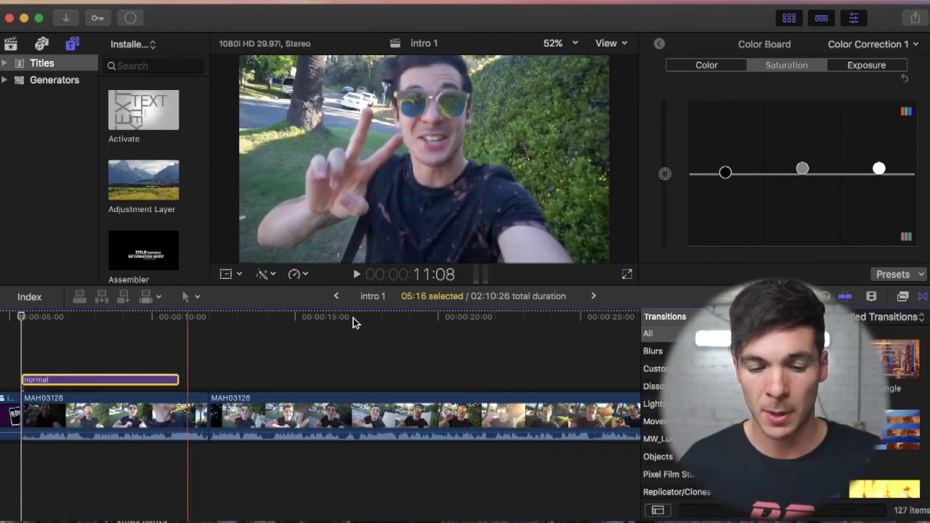
Visit the 'regular stuff' project, return to intro 1, and select the 'very nice' and 'normal' adjustment clips.
{"action": "left_click", "coordinate": [593, 297]}
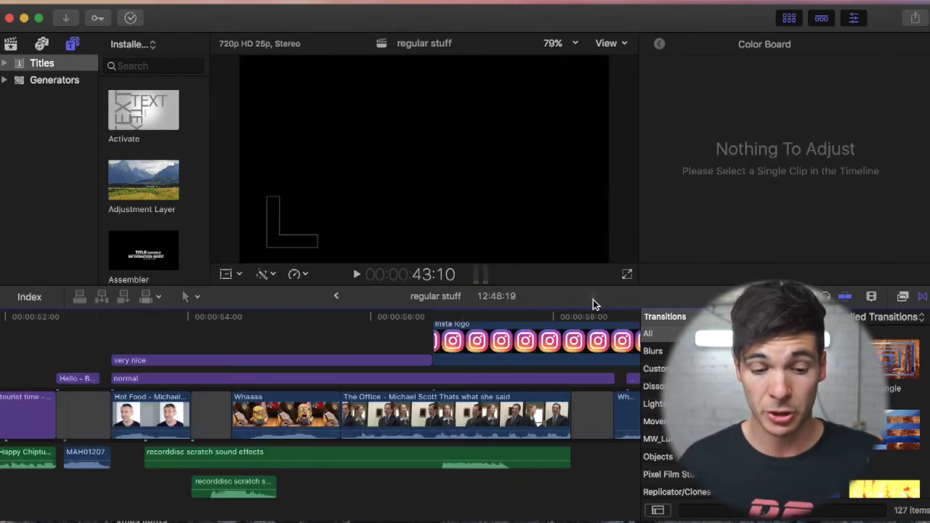
{"action": "key", "text": "super+bracketleft"}
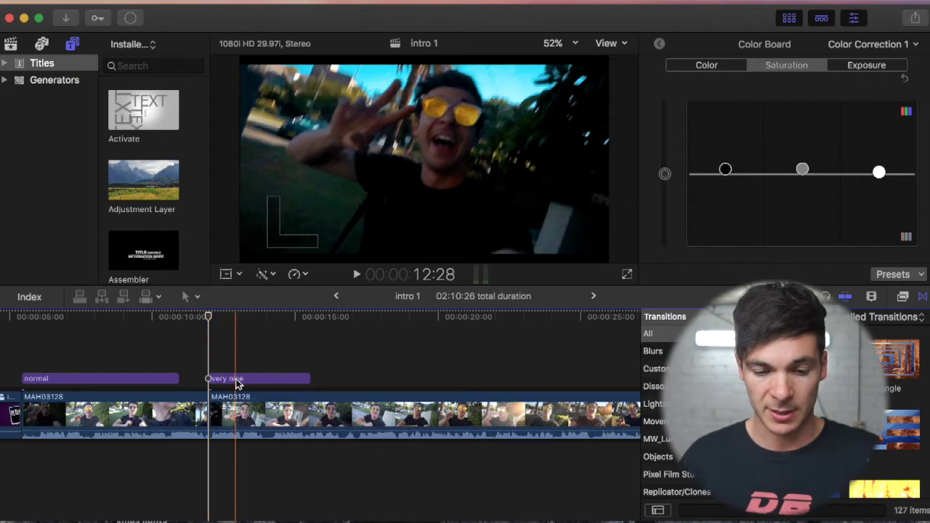
{"action": "left_click", "coordinate": [241, 381]}
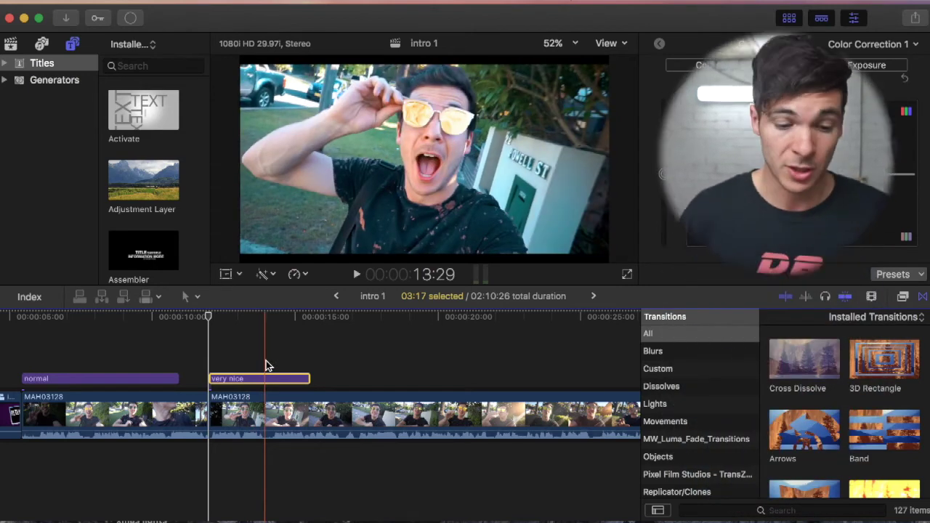
{"action": "left_click", "coordinate": [142, 378]}
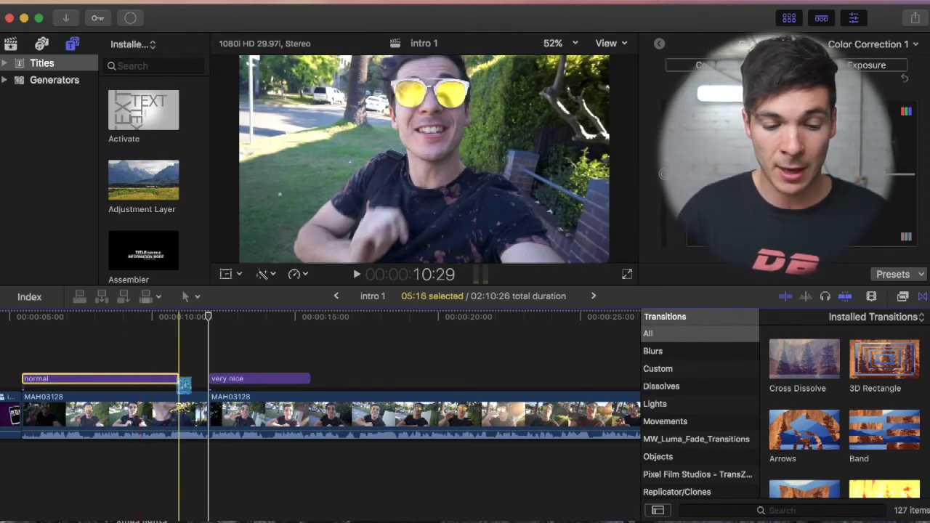
Drag the 'normal' adjustment clip's end edge out until it spans the whole project.
{"action": "left_click_drag", "start_coordinate": [178, 378], "coordinate": [493, 378]}
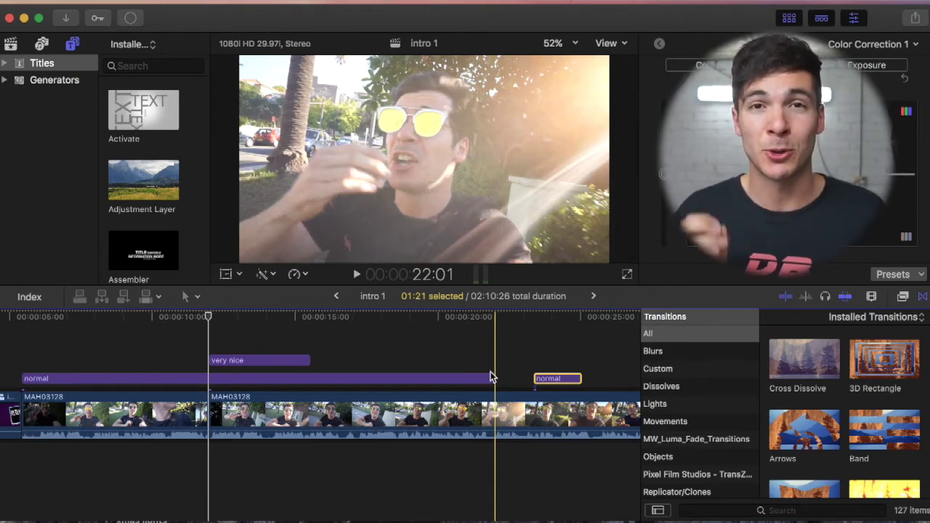
{"action": "key", "text": "super+minus"}
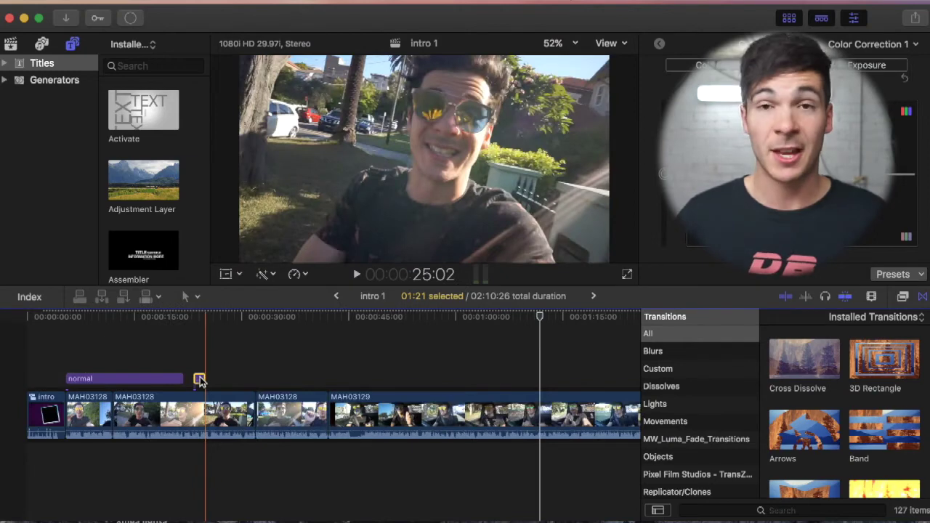
{"action": "left_click_drag", "start_coordinate": [200, 379], "coordinate": [546, 374]}
{"action": "key", "text": "super+minus"}
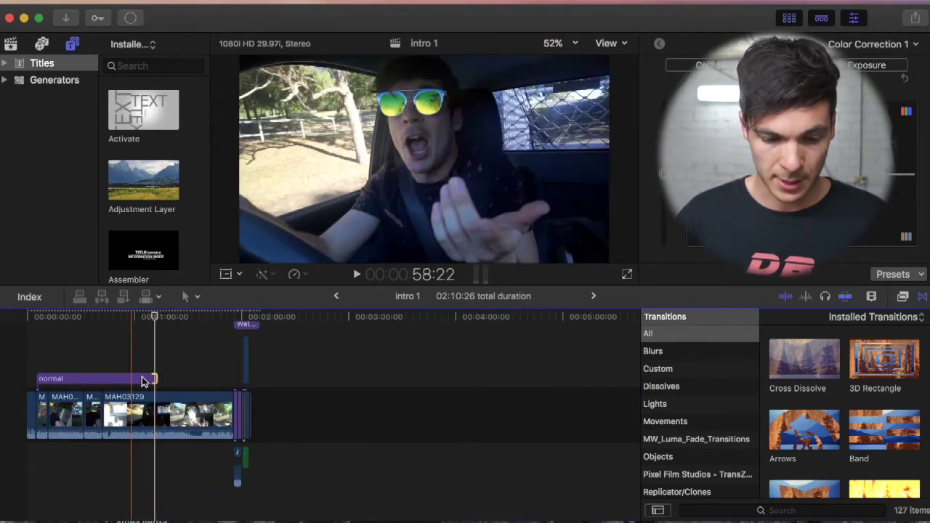
{"action": "left_click_drag", "start_coordinate": [156, 379], "coordinate": [233, 379]}
Detach the audio from the first MAH03128 clip into its own clip.
{"action": "key", "text": "super+equal"}
{"action": "key", "text": "super+equal"}
{"action": "key", "text": "super+equal"}
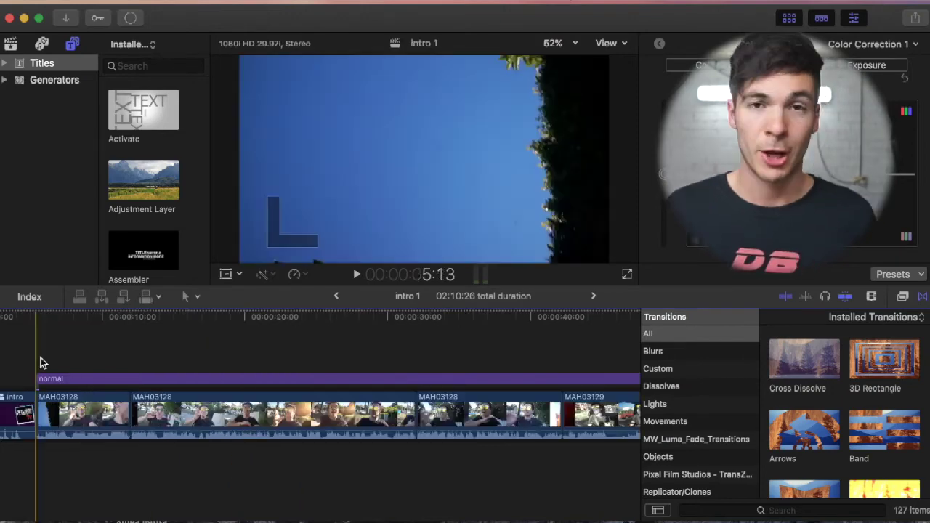
{"action": "left_click", "coordinate": [62, 433]}
{"action": "key", "text": "ctrl+shift+s"}
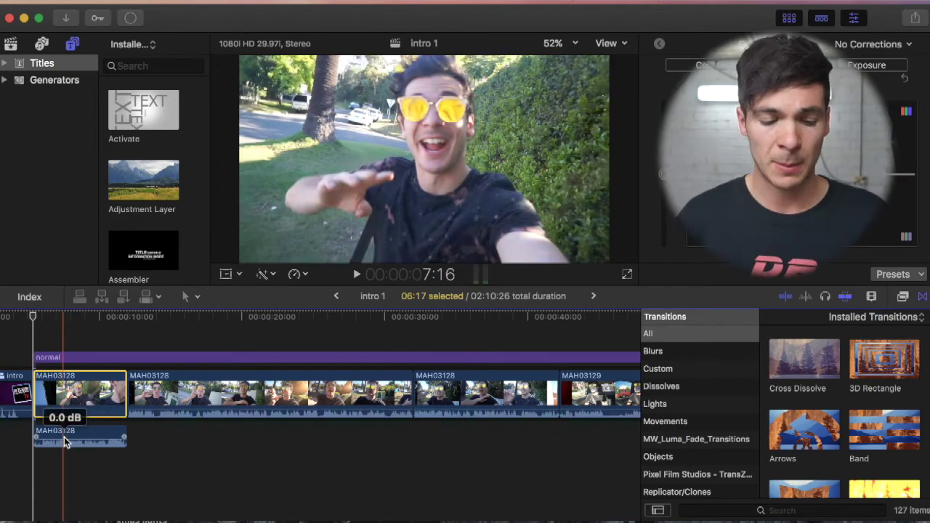
Lower the detached MAH03128 audio's volume to -3.0 dB.
{"action": "mouse_move", "coordinate": [64, 437]}
{"action": "left_mouse_down"}
{"action": "mouse_move", "coordinate": [64, 447]}
{"action": "mouse_move", "coordinate": [66, 434]}
{"action": "left_mouse_up"}
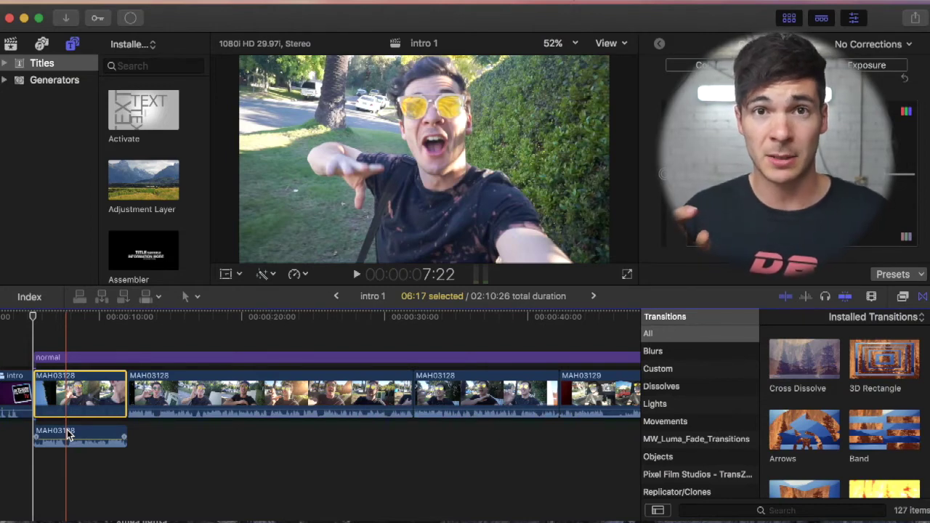
{"action": "left_click_drag", "start_coordinate": [67, 436], "coordinate": [66, 444]}
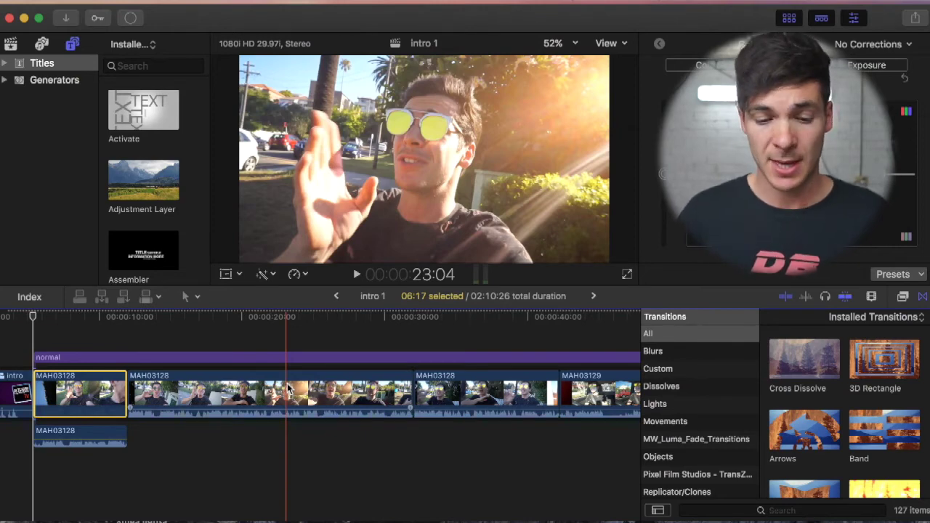
Retime the third MAH03128 clip to a custom 200% rate from the retime bar.
{"action": "left_click", "coordinate": [489, 393]}
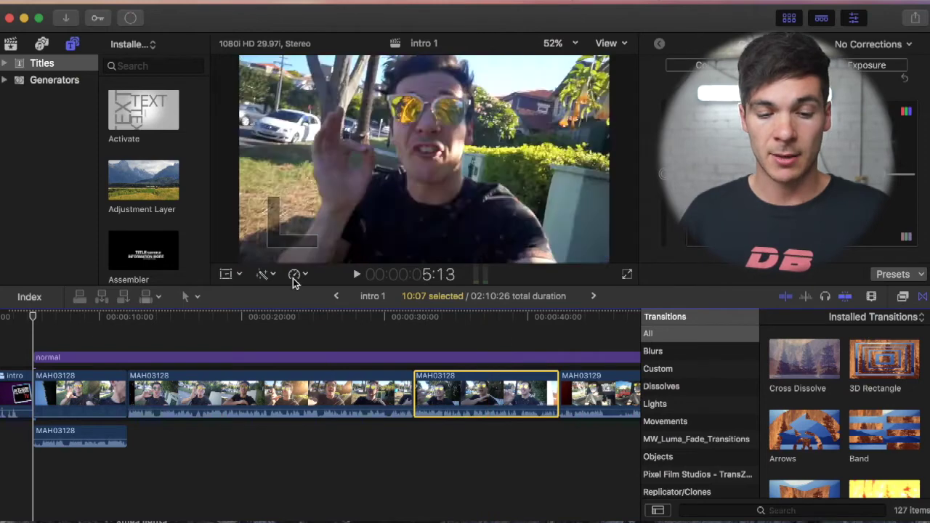
{"action": "left_click", "coordinate": [294, 276]}
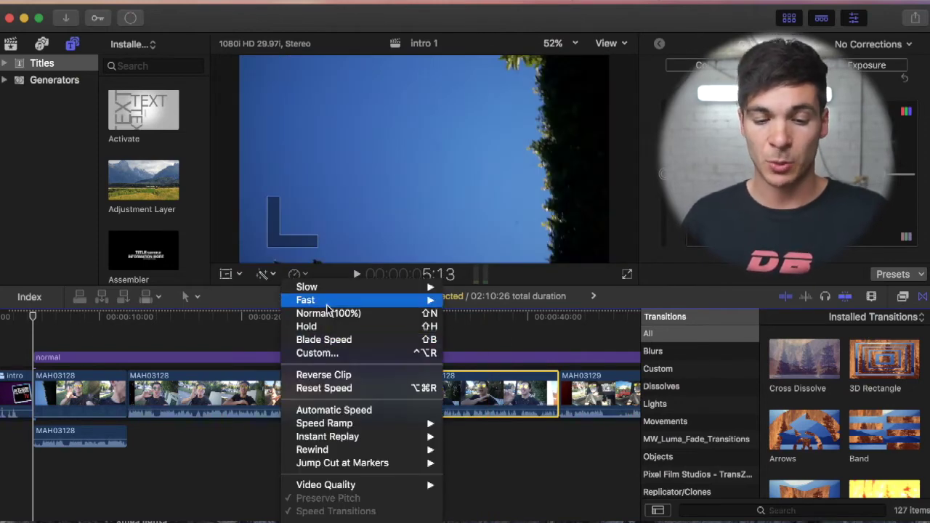
{"action": "left_click", "coordinate": [527, 396]}
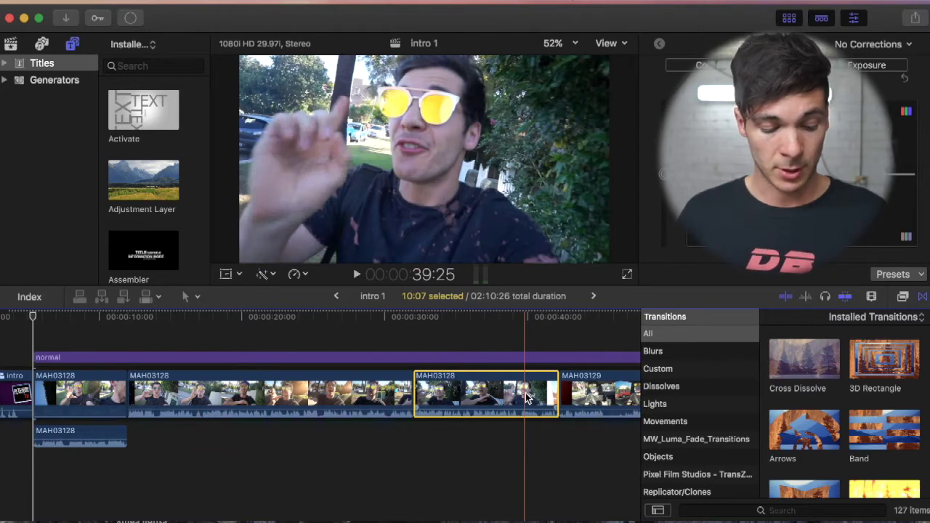
{"action": "key", "text": "shift+n"}
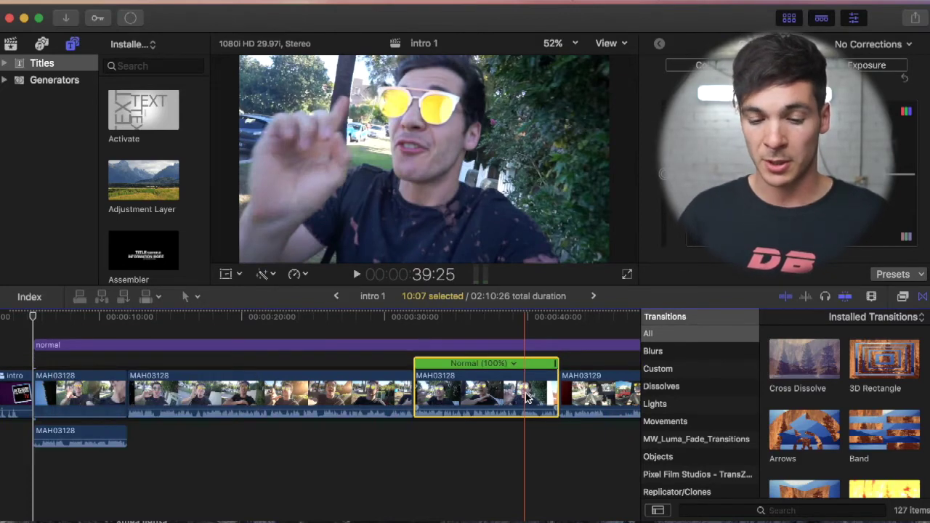
{"action": "left_click", "coordinate": [513, 364]}
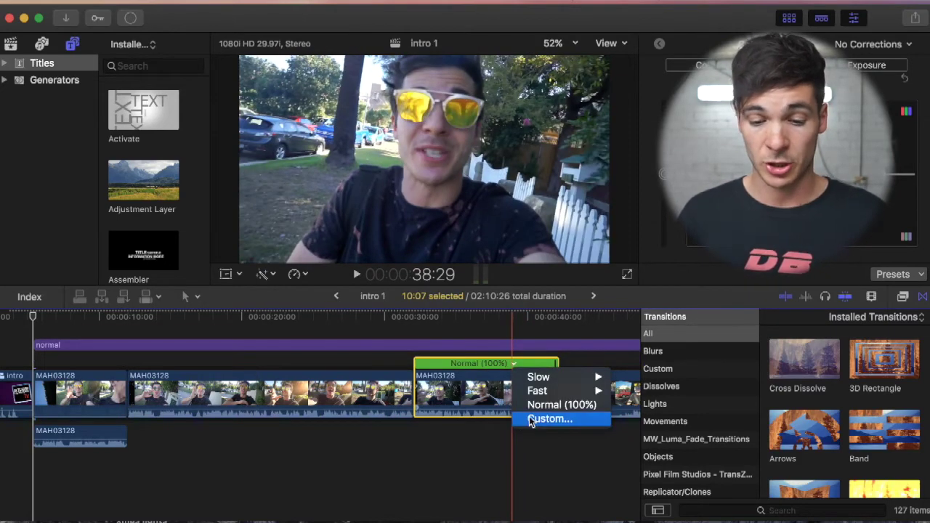
{"action": "left_click", "coordinate": [529, 419]}
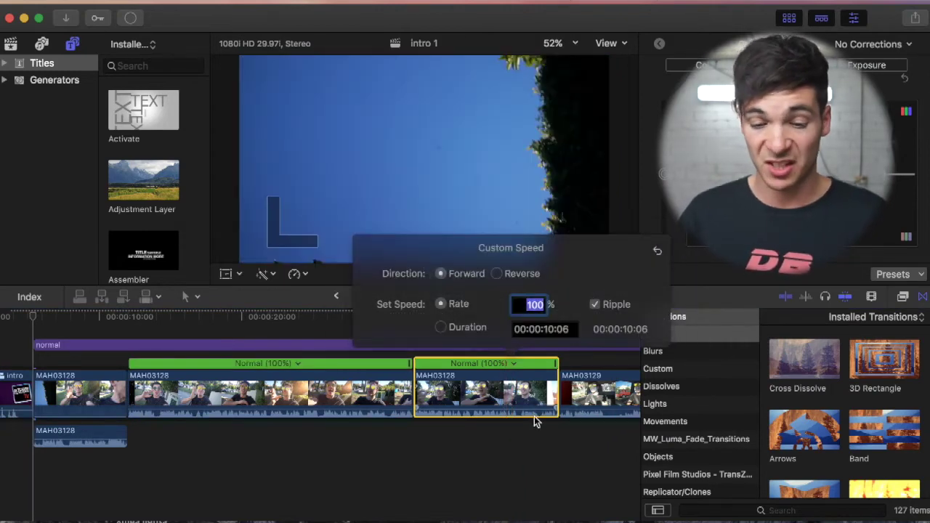
{"action": "type", "text": "200"}
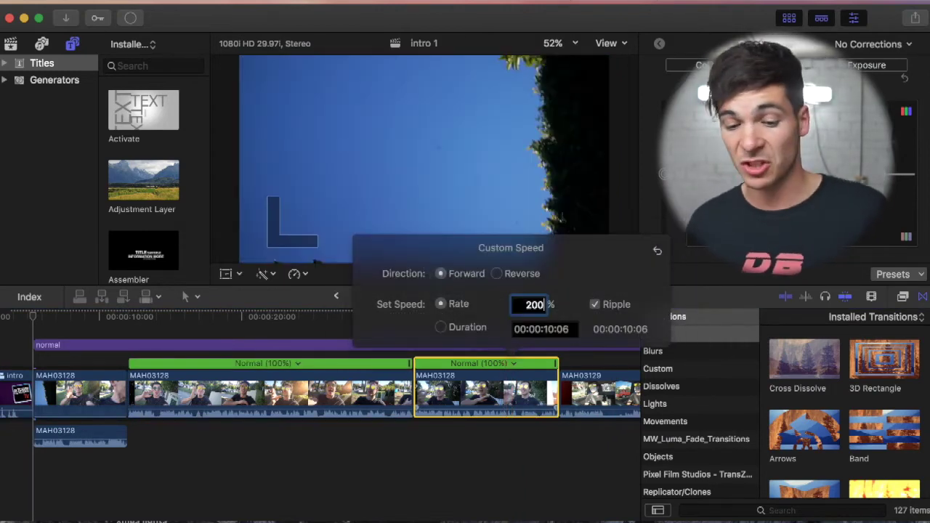
{"action": "key", "text": "Return"}
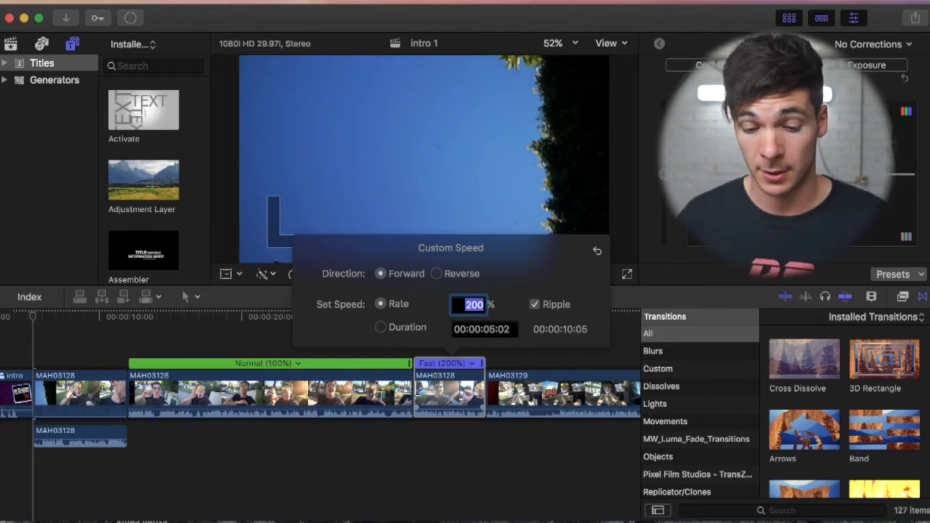
{"action": "left_click", "coordinate": [560, 393]}
{"action": "left_click", "coordinate": [294, 275]}
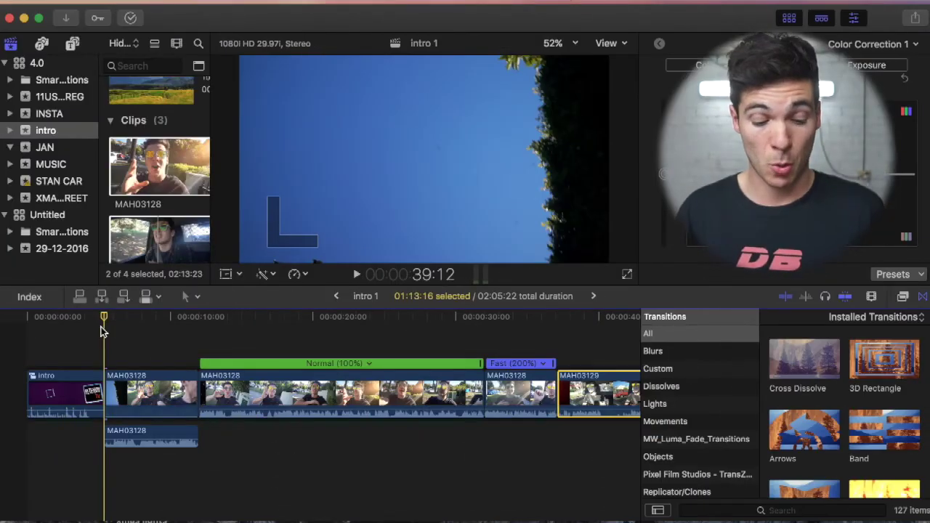
{"action": "key", "text": "shift+z"}
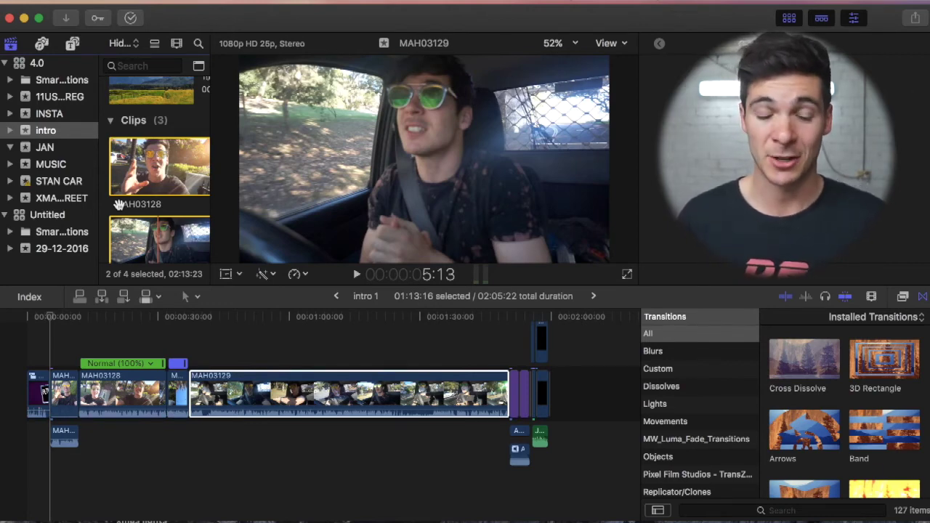
{"action": "left_click", "coordinate": [490, 409]}
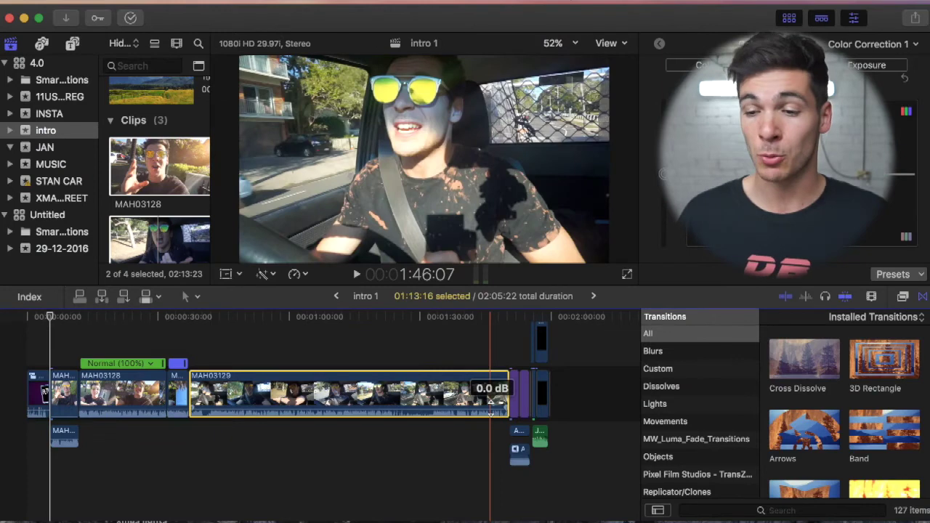
Export intro 1 using the Apple Devices 1080p share preset.
{"action": "left_click", "coordinate": [915, 19]}
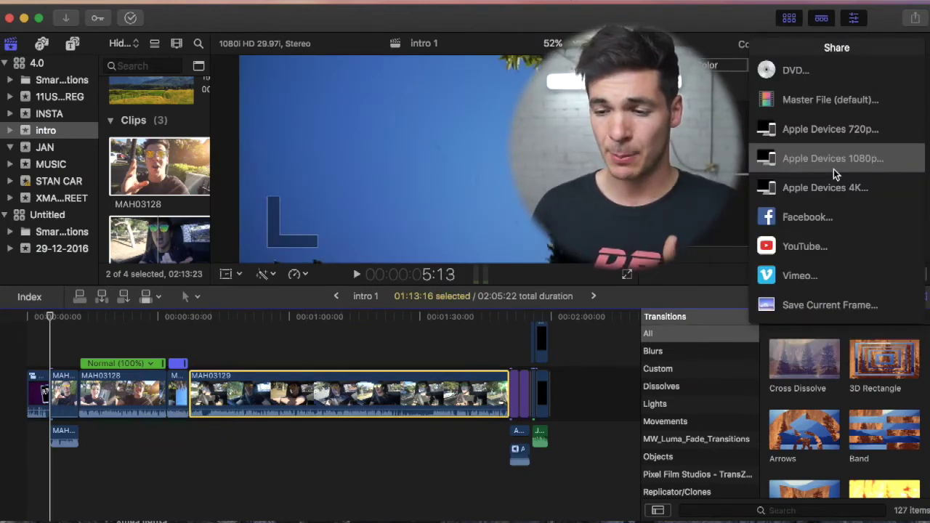
{"action": "left_click", "coordinate": [833, 168]}
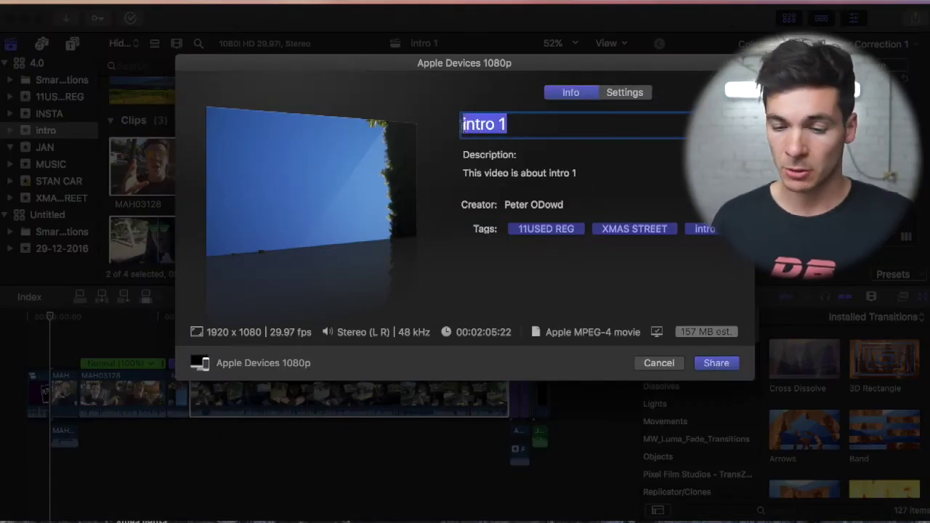
{"action": "left_click", "coordinate": [723, 365]}
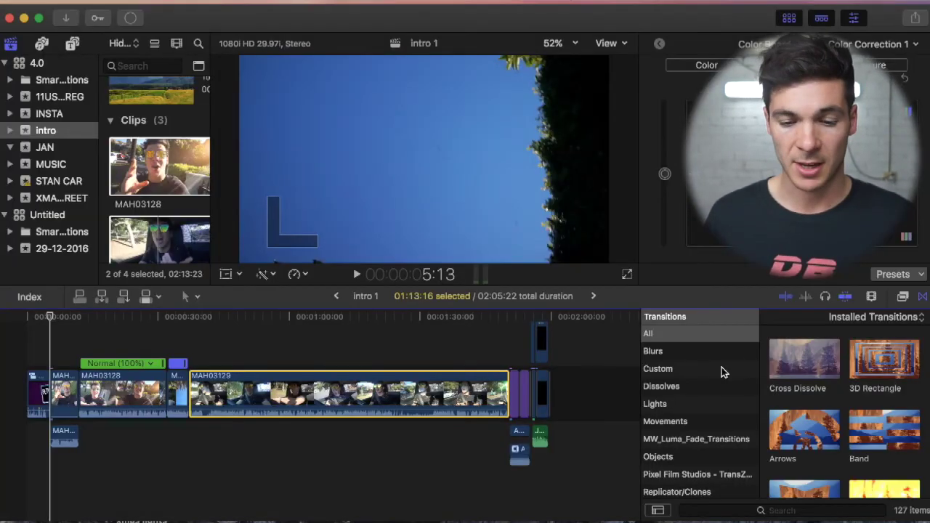